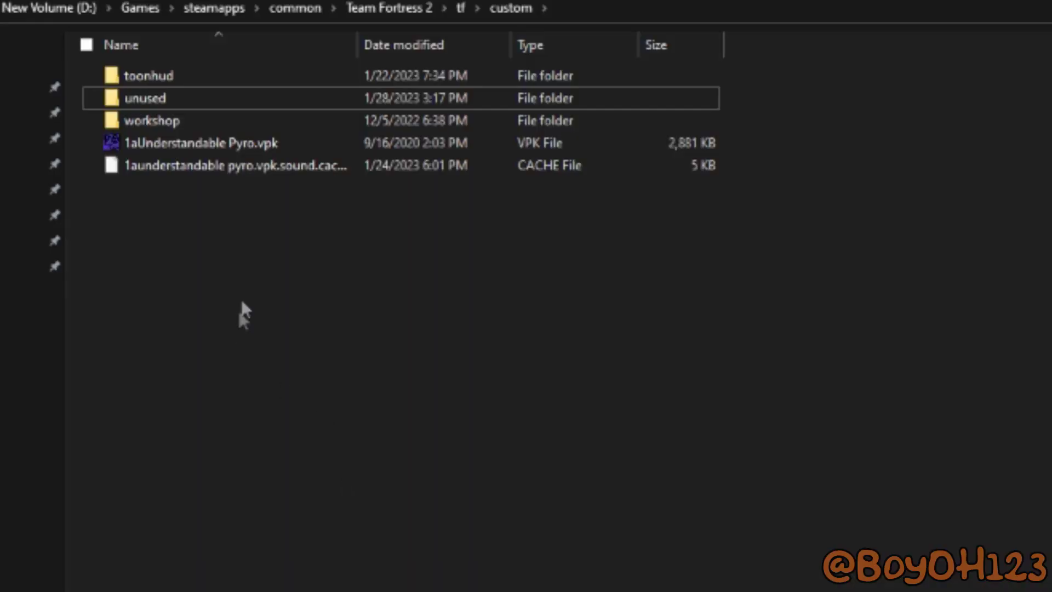
Add a new empty 'New folder' inside the tf\custom folder
{"action": "right_click", "coordinate": [243, 305]}
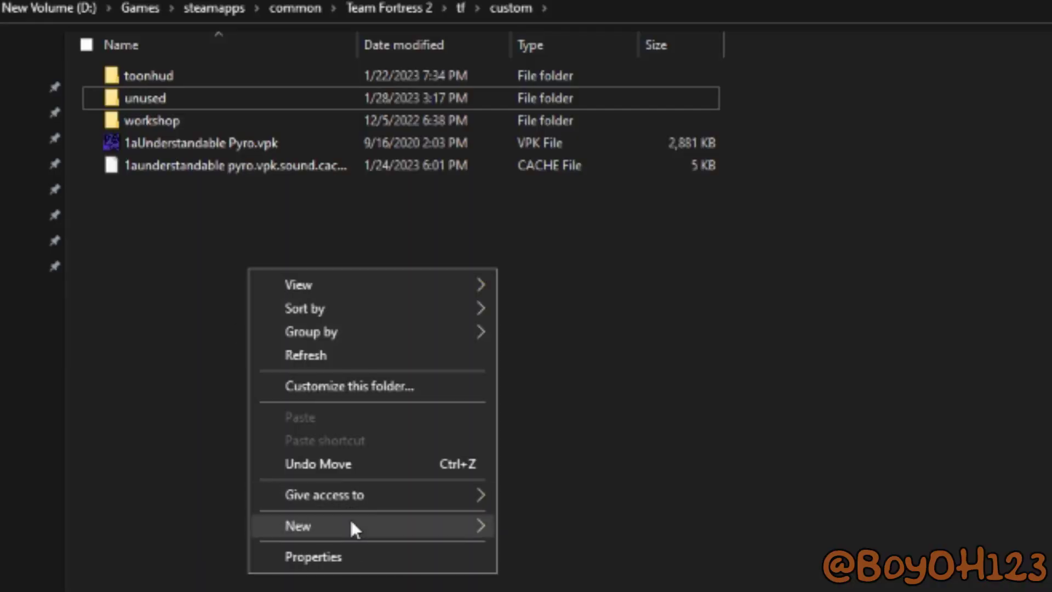
{"action": "mouse_move", "coordinate": [350, 526]}
{"action": "left_click", "coordinate": [542, 525]}
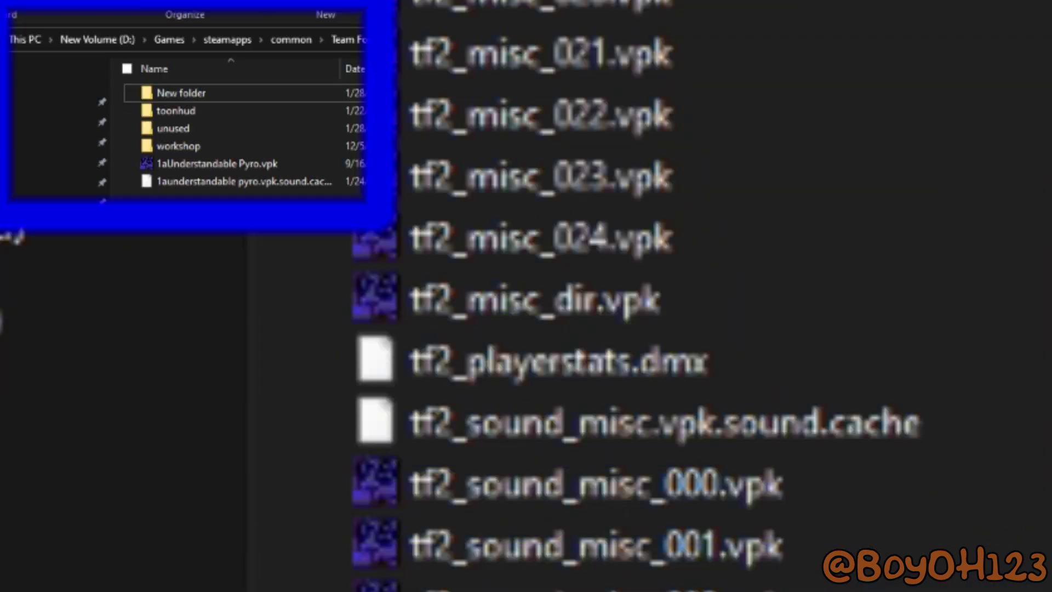
Open tf2_misc_dir.vpk in GCFScape and locate the weapons folder under models
{"action": "double_click", "coordinate": [622, 304]}
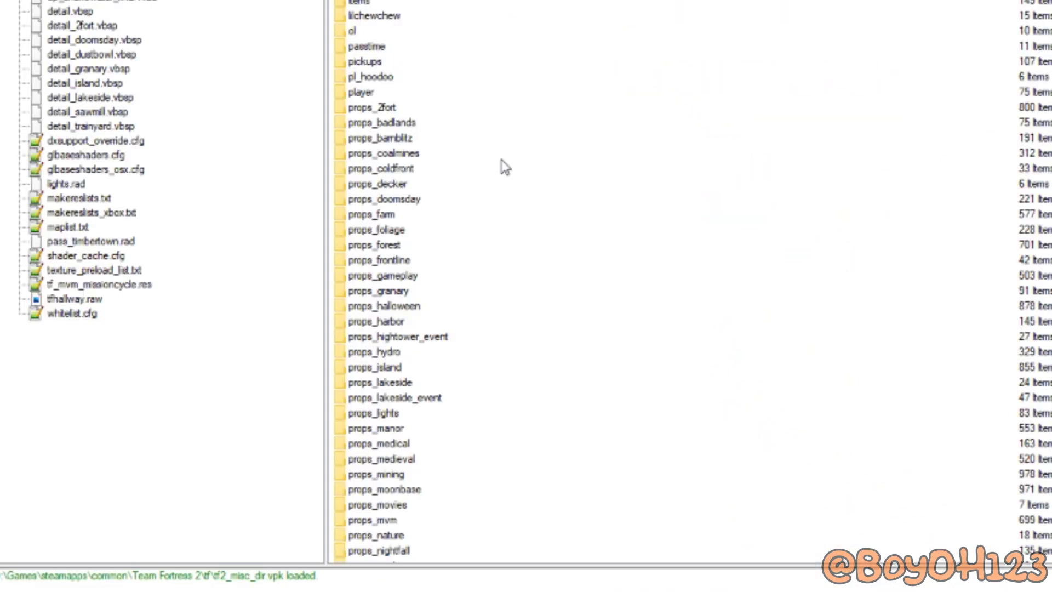
{"action": "scroll", "coordinate": [518, 16], "scroll_direction": "down", "scroll_amount": 11}
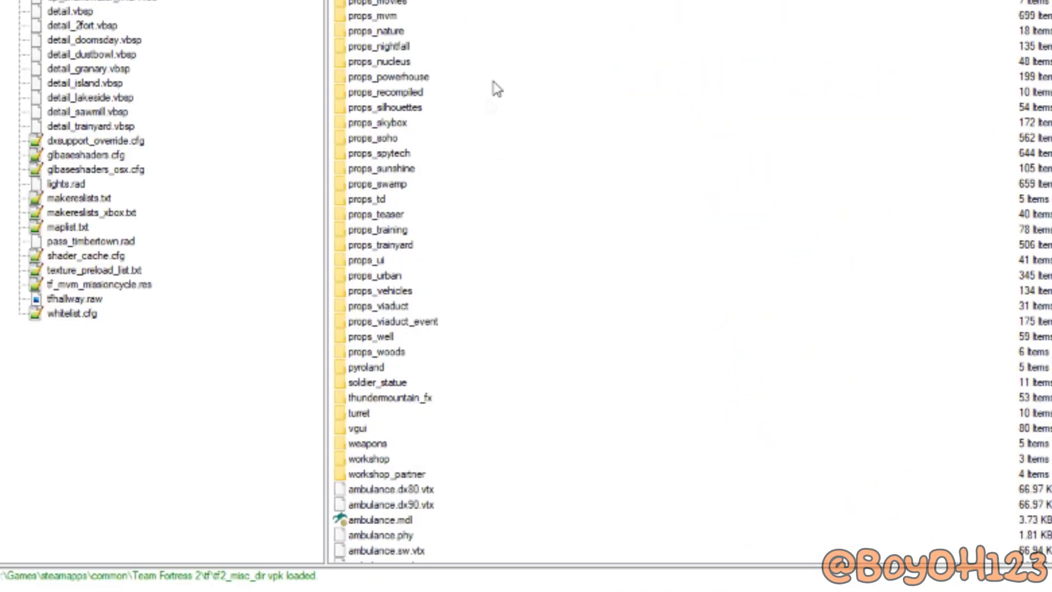
{"action": "left_click", "coordinate": [367, 445]}
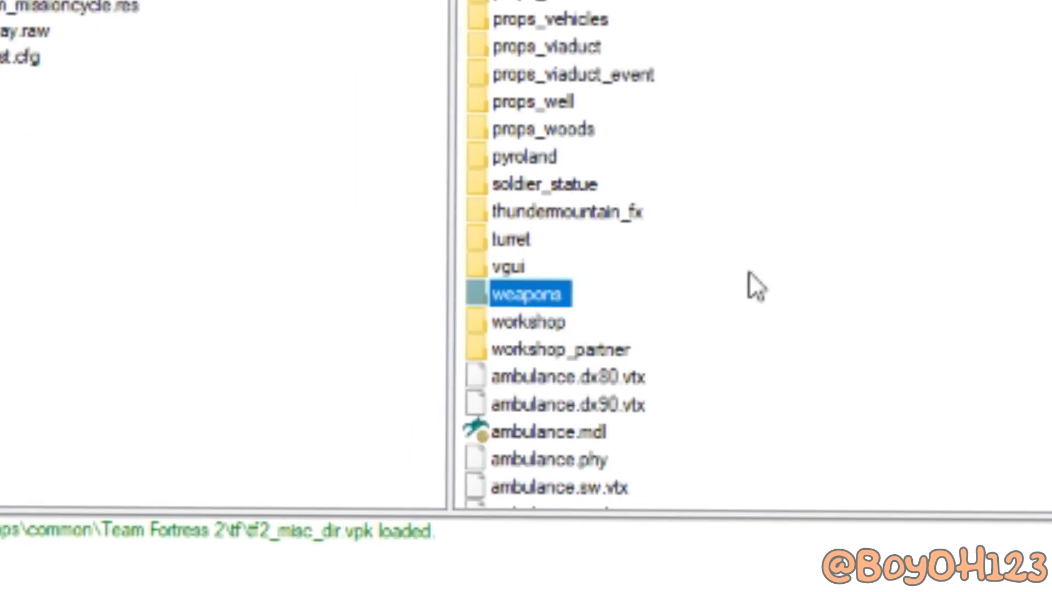
{"action": "key", "text": "Down"}
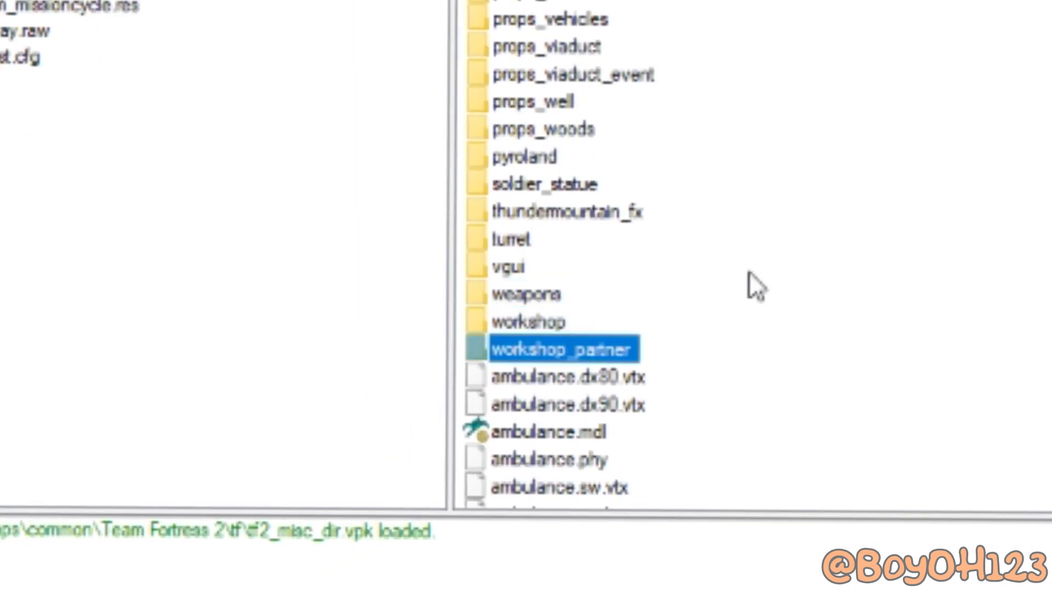
{"action": "key", "text": "Up"}
{"action": "key", "text": "Up"}
Open weapons\c_models and scroll down toward the c_pistol folder
{"action": "double_click", "coordinate": [524, 296]}
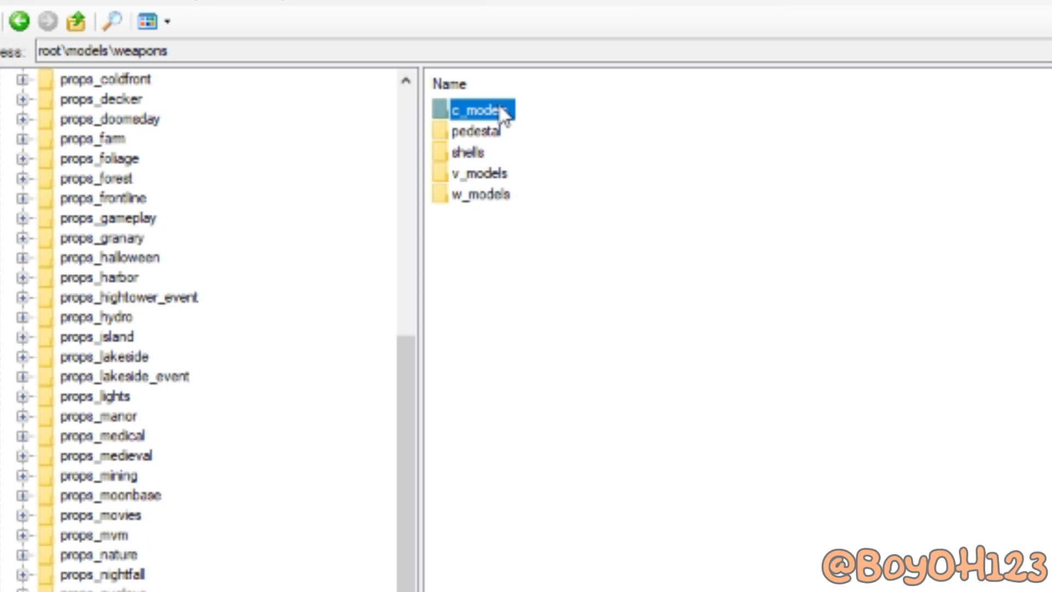
{"action": "double_click", "coordinate": [502, 110]}
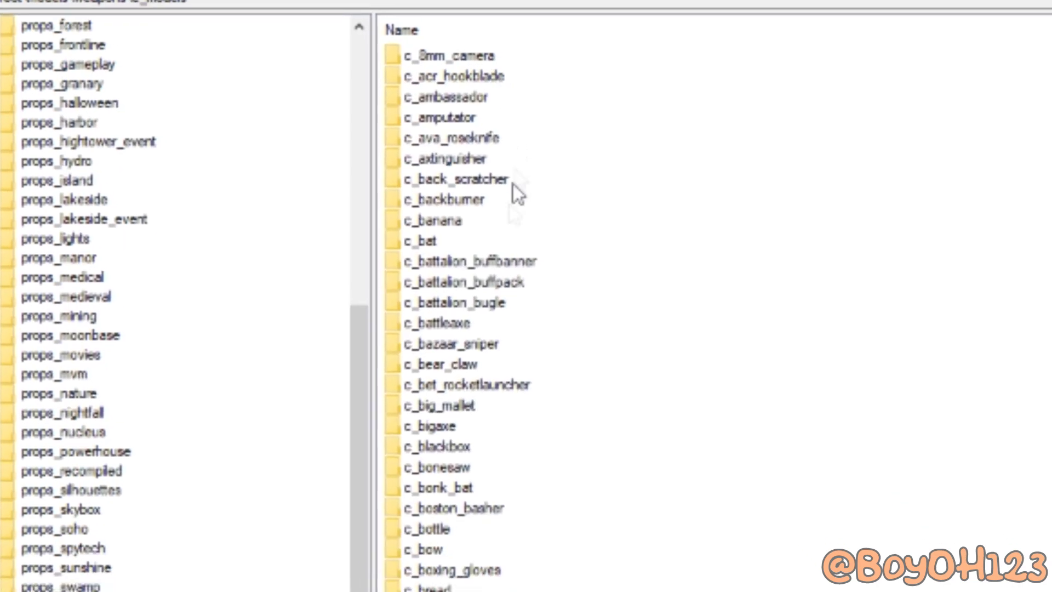
{"action": "scroll", "coordinate": [482, 285], "scroll_direction": "down", "scroll_amount": 9}
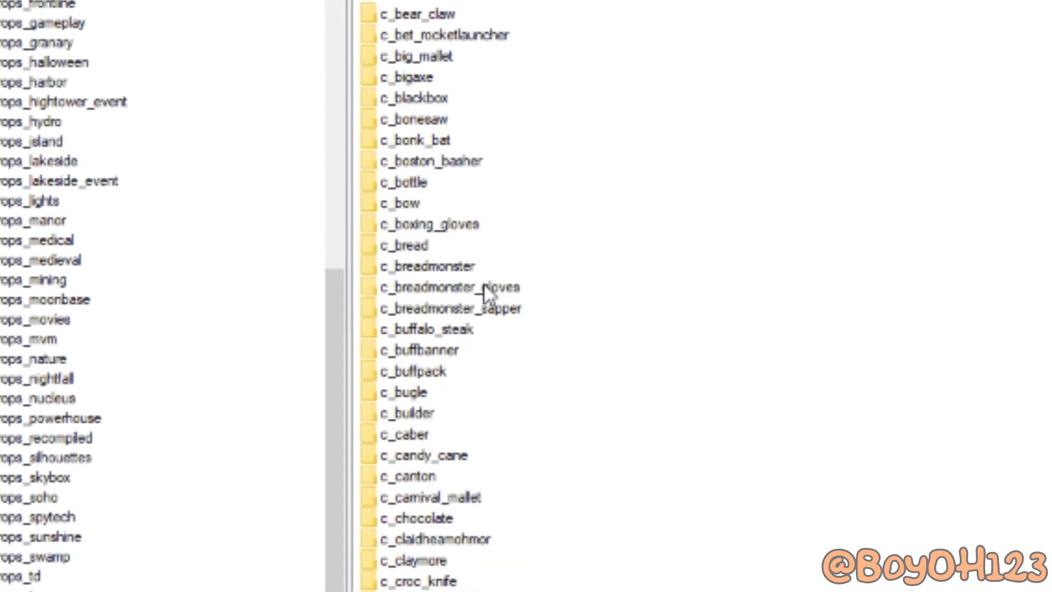
{"action": "scroll", "coordinate": [499, 279], "scroll_direction": "down", "scroll_amount": 10}
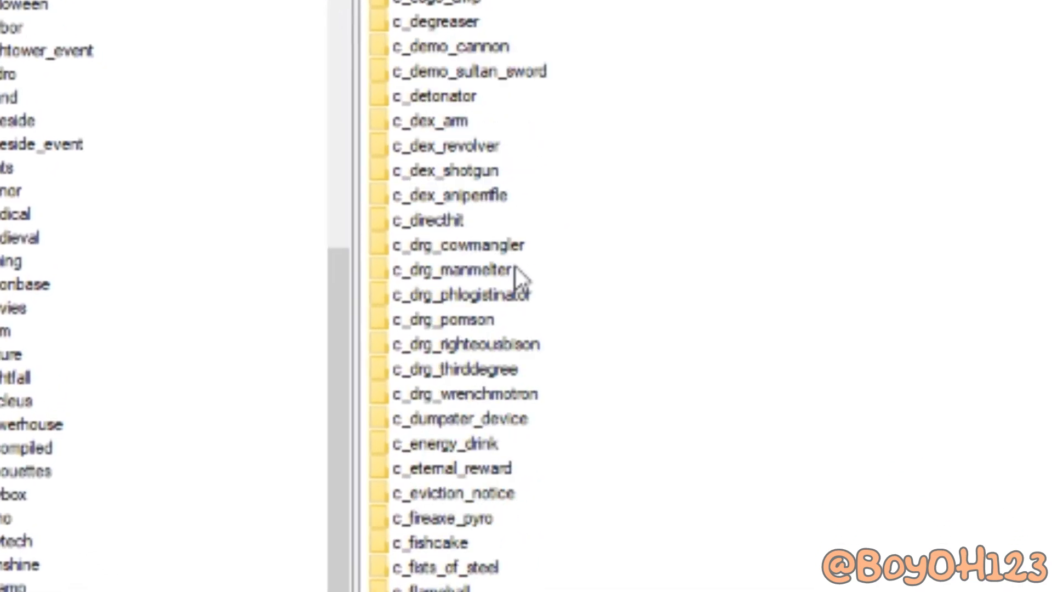
{"action": "scroll", "coordinate": [556, 494], "scroll_direction": "down", "scroll_amount": 15}
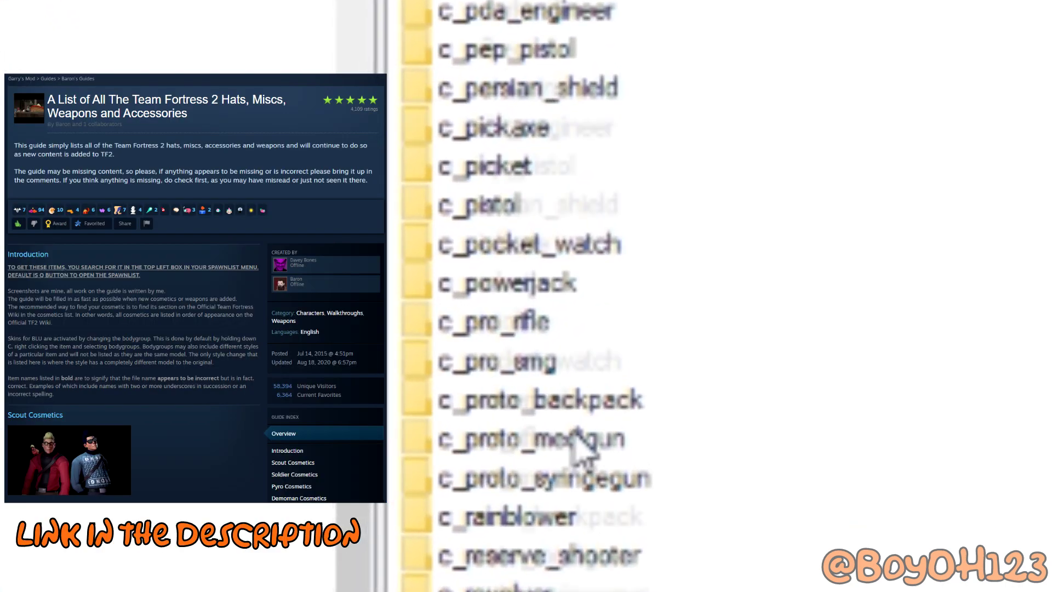
Extract the c_pistol files into New folder and load c_pistol.mdl into Crowbar's Decompile input
{"action": "left_click", "coordinate": [545, 323]}
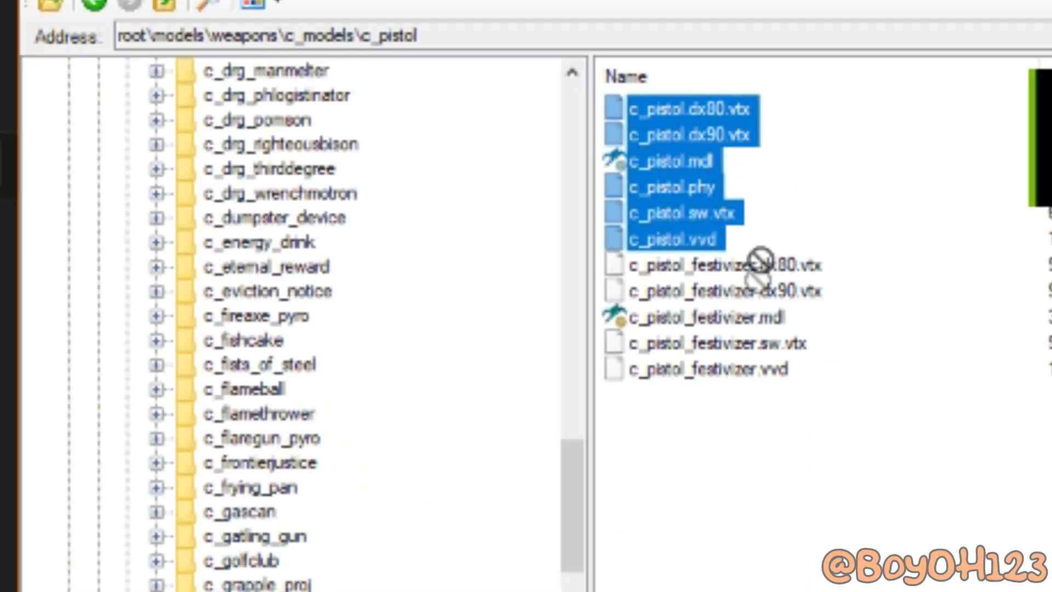
{"action": "left_click_drag", "start_coordinate": [757, 259], "coordinate": [196, 140]}
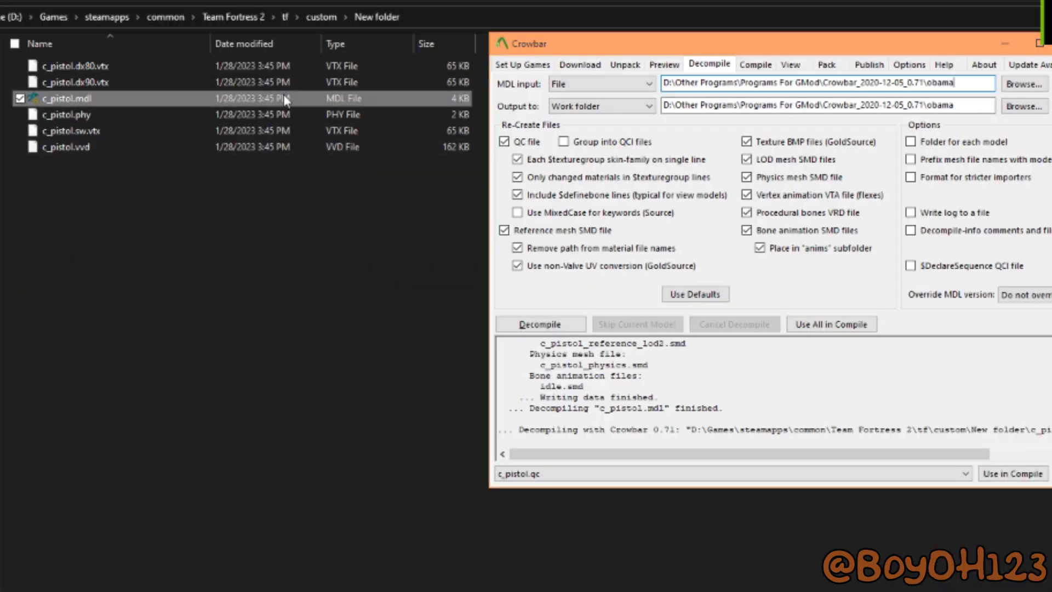
{"action": "left_click_drag", "start_coordinate": [285, 101], "coordinate": [822, 83]}
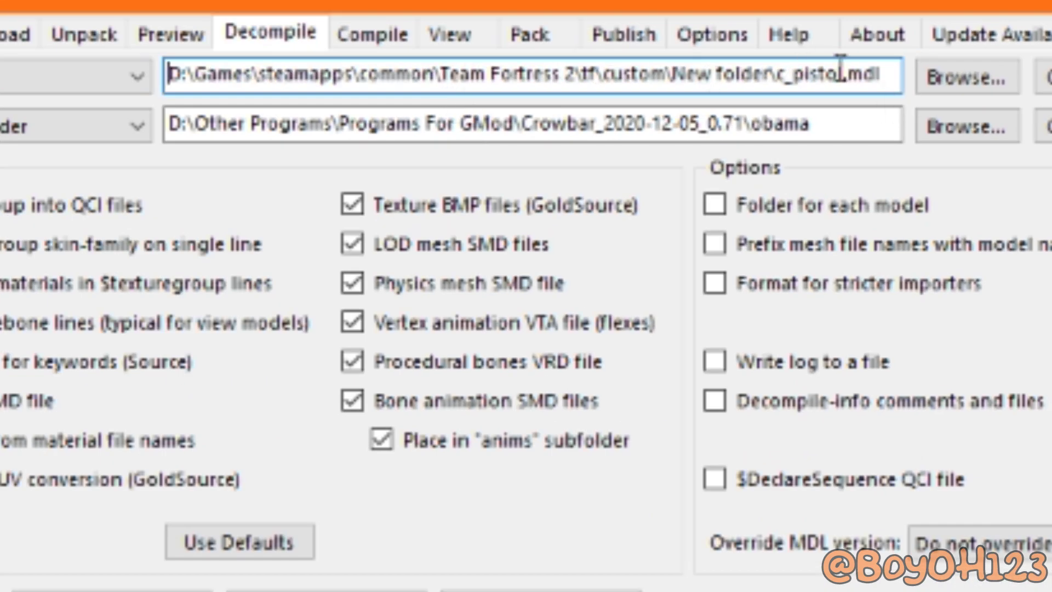
Set the decompile output to the model's own folder, choose Team Fortress 2, and decompile
{"action": "left_click_drag", "start_coordinate": [664, 83], "coordinate": [967, 83]}
{"action": "key", "text": "ctrl+c"}
{"action": "triple_click", "coordinate": [822, 104]}
{"action": "key", "text": "ctrl+v"}
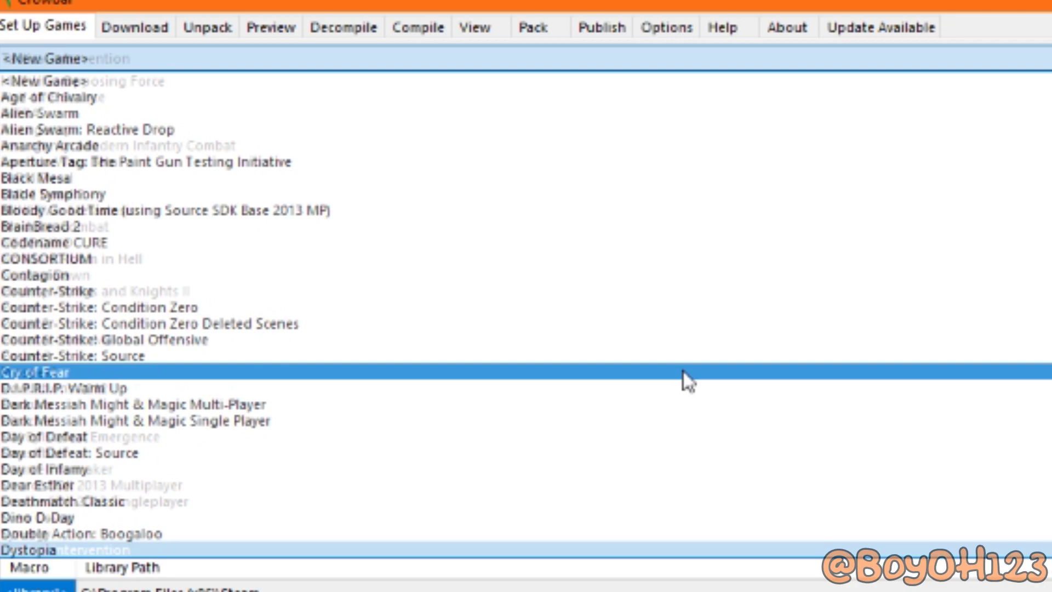
{"action": "scroll", "coordinate": [681, 378], "scroll_direction": "down", "scroll_amount": 10}
{"action": "left_click", "coordinate": [379, 472]}
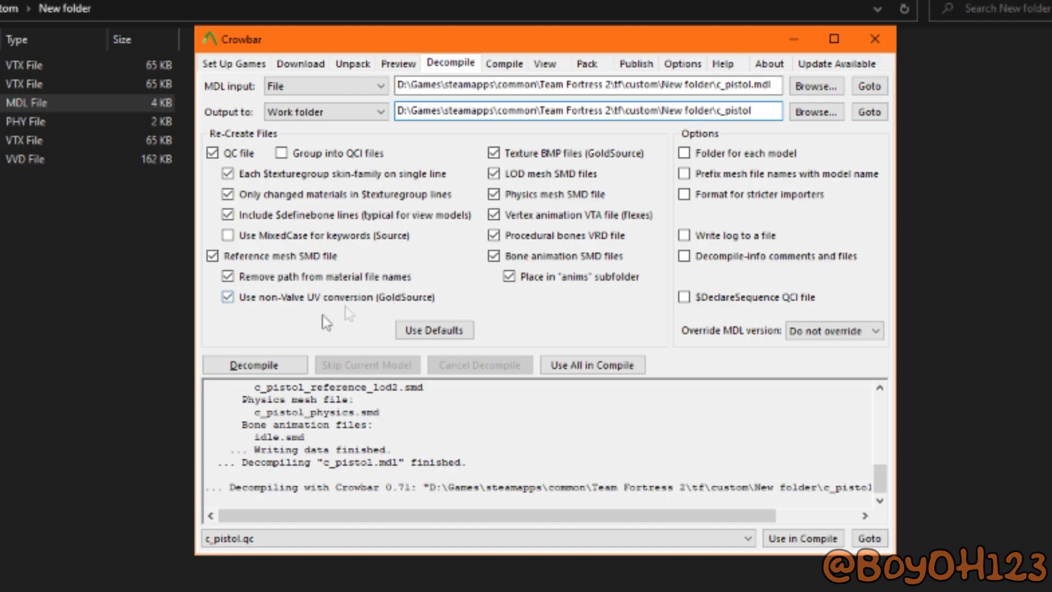
{"action": "left_click", "coordinate": [247, 365]}
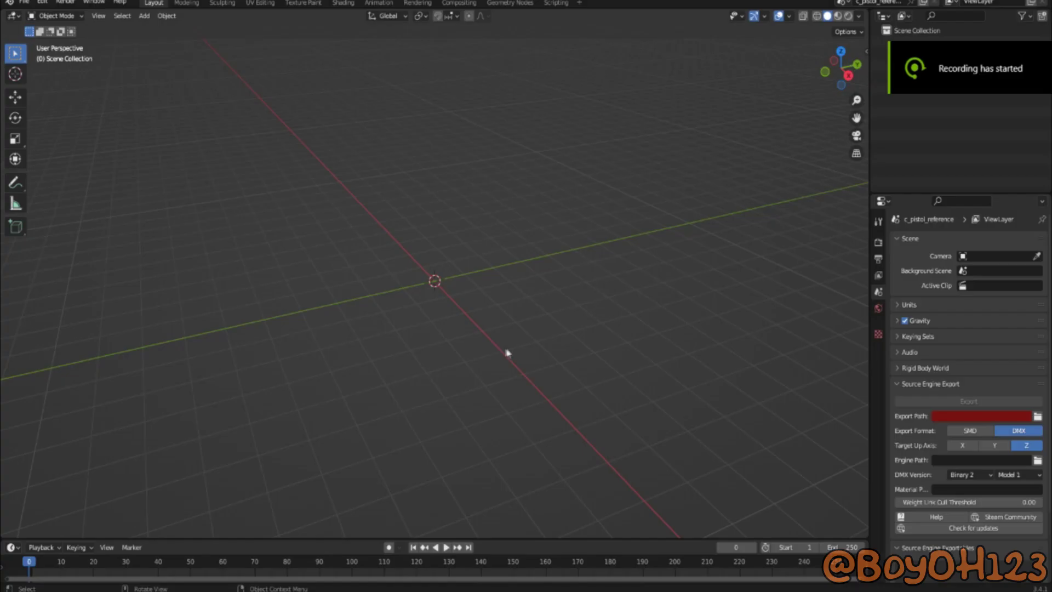
Import c_pistol_reference.smd from the c_pistol folder with the Source Engine (.smd) importer
{"action": "left_click", "coordinate": [23, 3]}
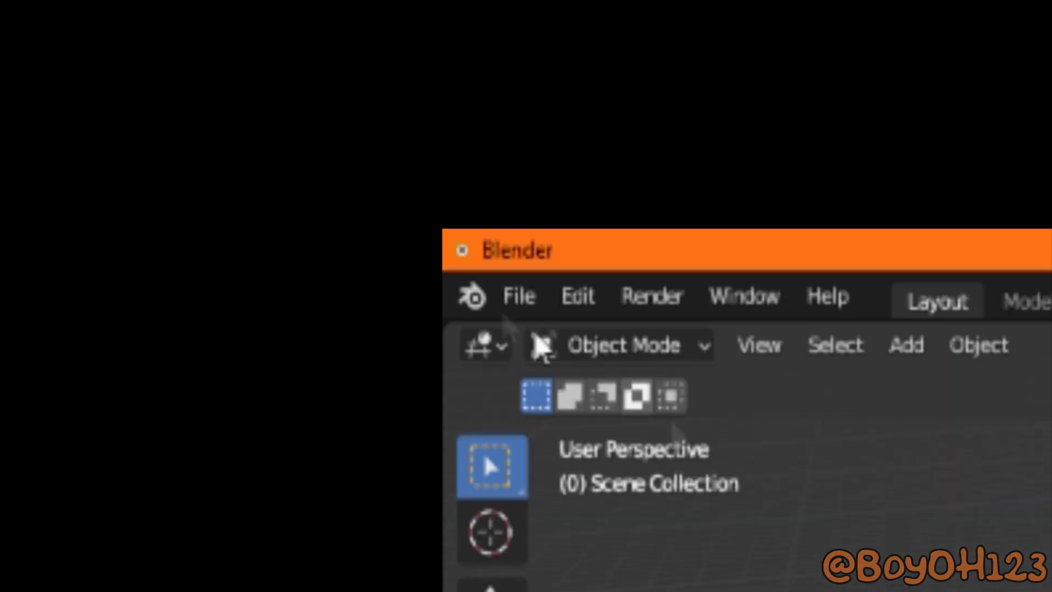
{"action": "left_click", "coordinate": [518, 304]}
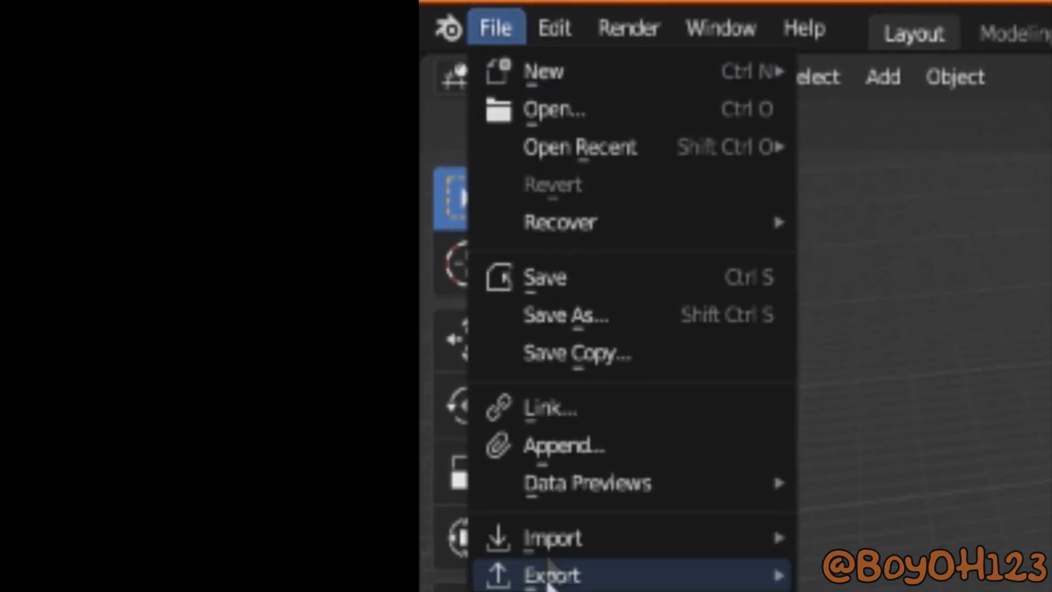
{"action": "mouse_move", "coordinate": [496, 266]}
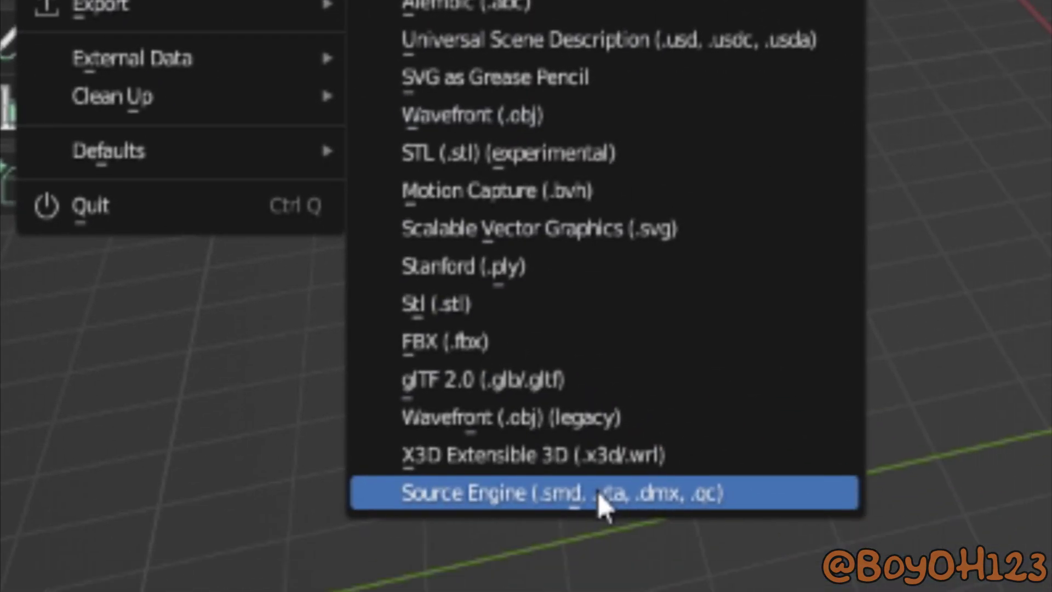
{"action": "left_click", "coordinate": [600, 496]}
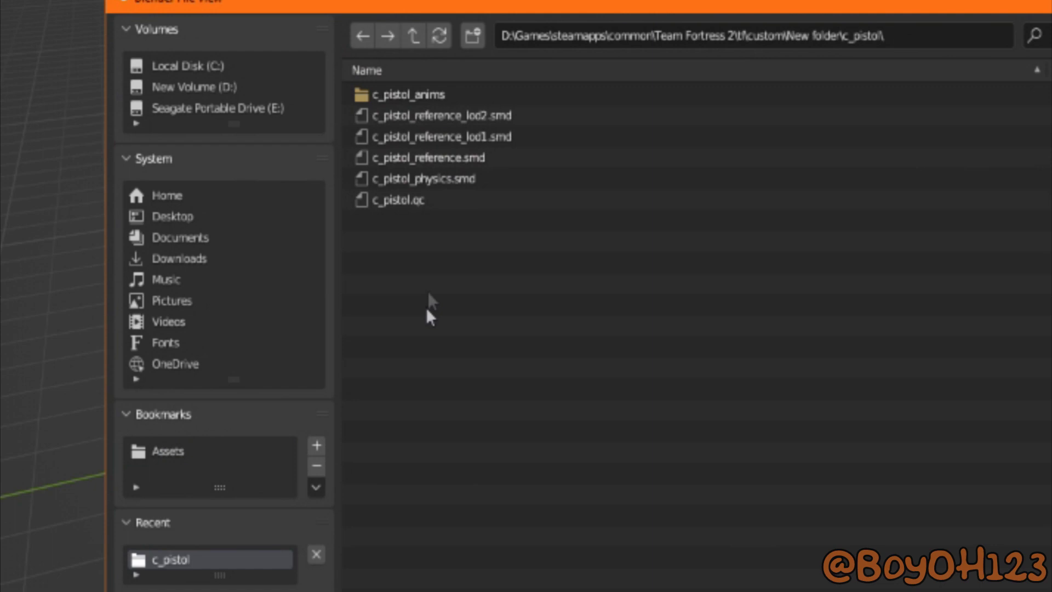
{"action": "double_click", "coordinate": [423, 160]}
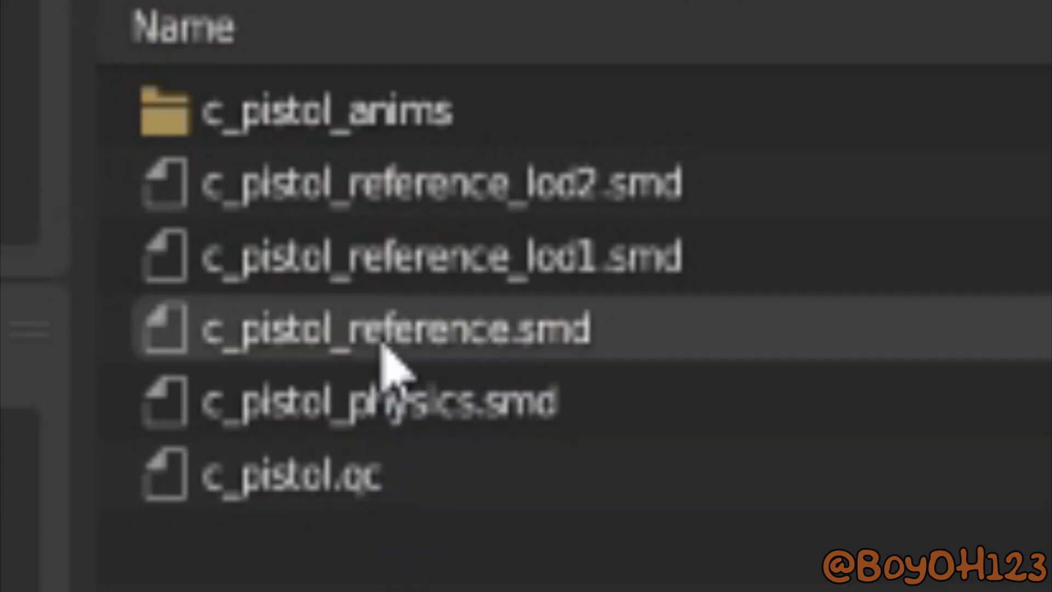
{"action": "left_click", "coordinate": [383, 347]}
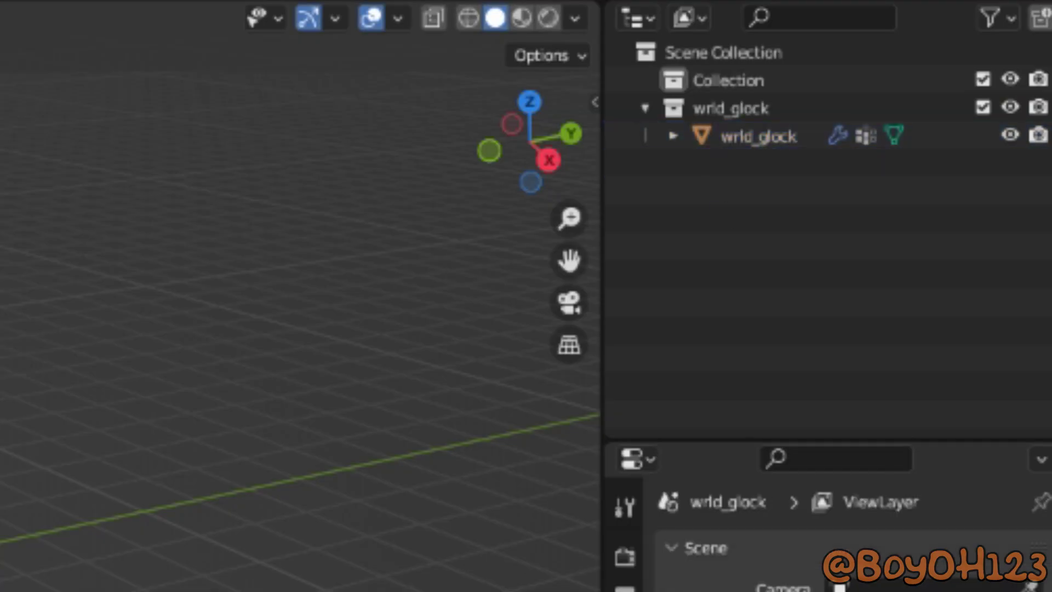
Rotate the wrld_glock mesh upright to overlap the stock pistol, checking top, front and side views
{"action": "right_click", "coordinate": [735, 144]}
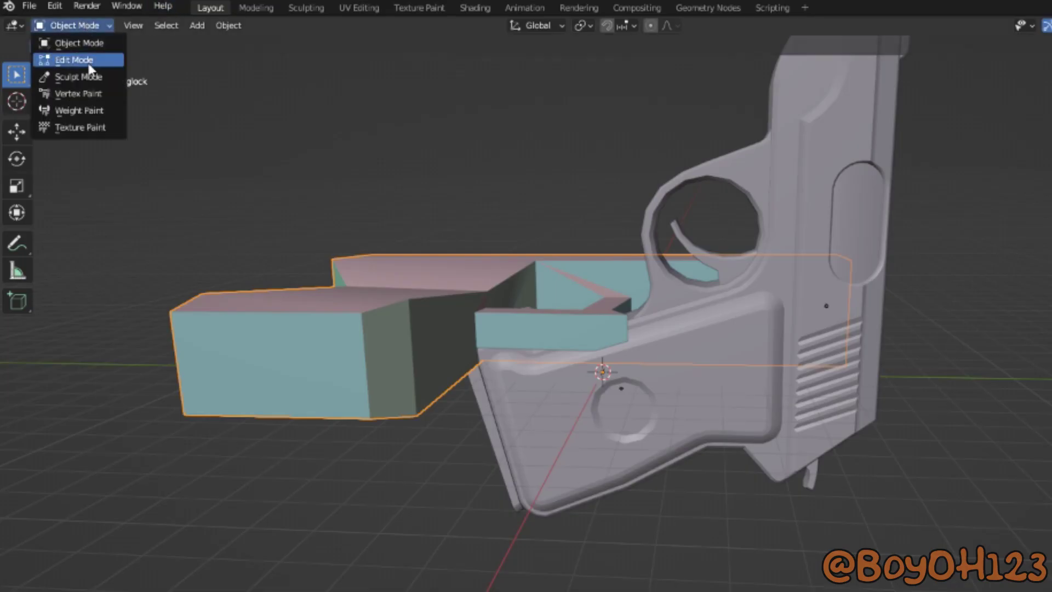
{"action": "left_click", "coordinate": [89, 63]}
{"action": "key", "text": "KP_7"}
{"action": "key", "text": "r"}
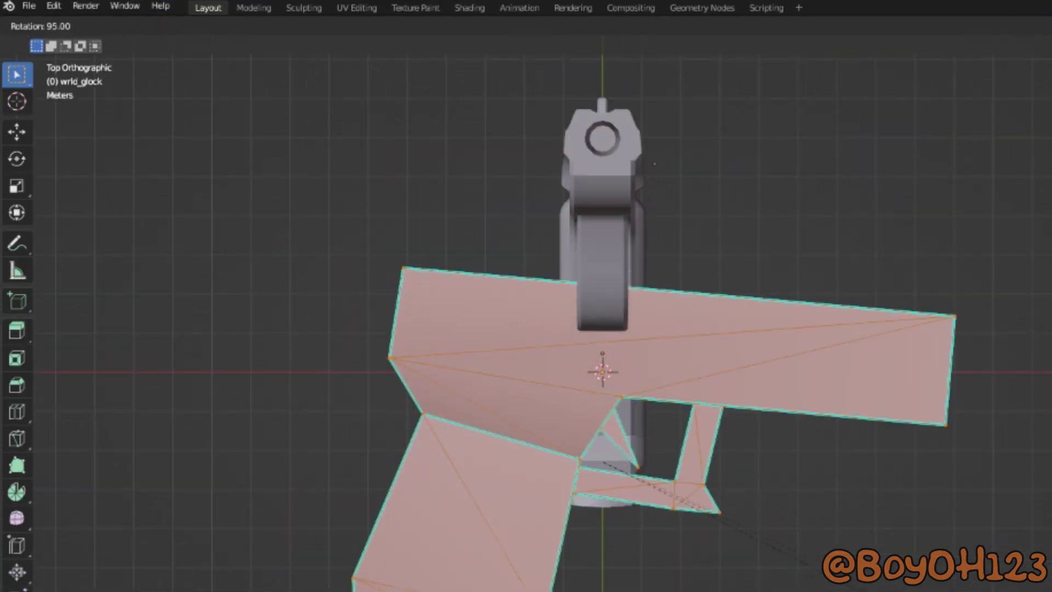
{"action": "key", "text": "Return"}
{"action": "key", "text": "KP_1"}
{"action": "key", "text": "alt+z"}
{"action": "key", "text": "r"}
{"action": "key", "text": "Return"}
{"action": "key", "text": "KP_3"}
{"action": "key", "text": "alt+z"}
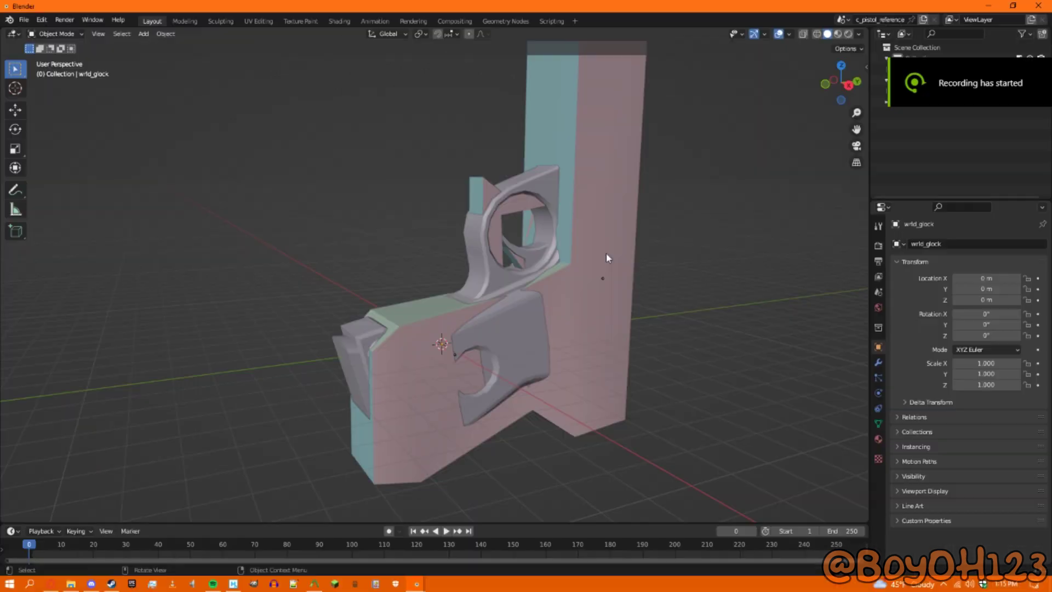
Parent wrld_glock to the pistol skeleton with Armature Deform
{"action": "left_click", "coordinate": [605, 281], "text": "shift"}
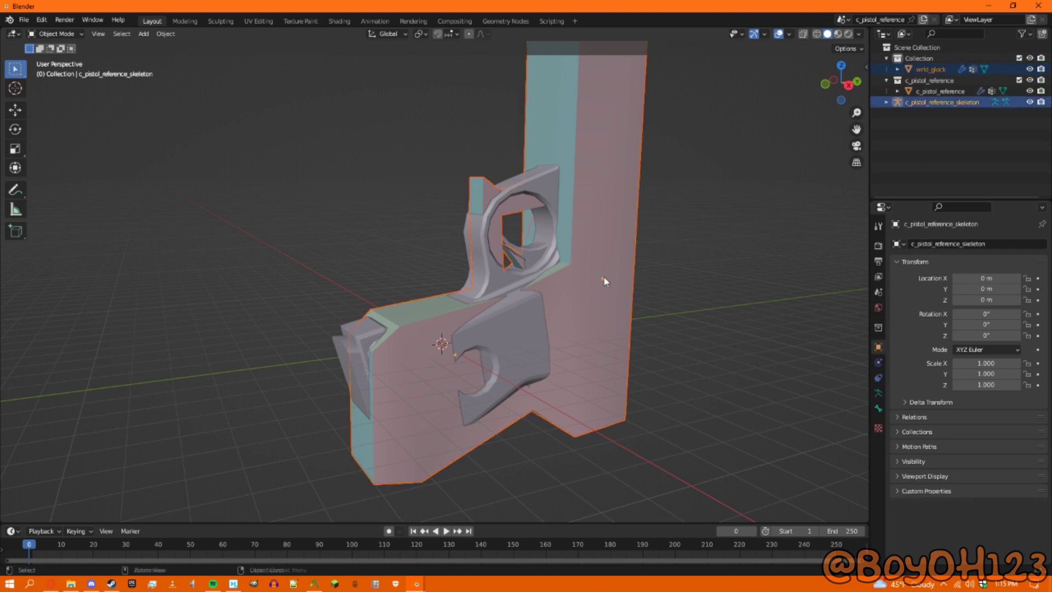
{"action": "key", "text": "ctrl+p"}
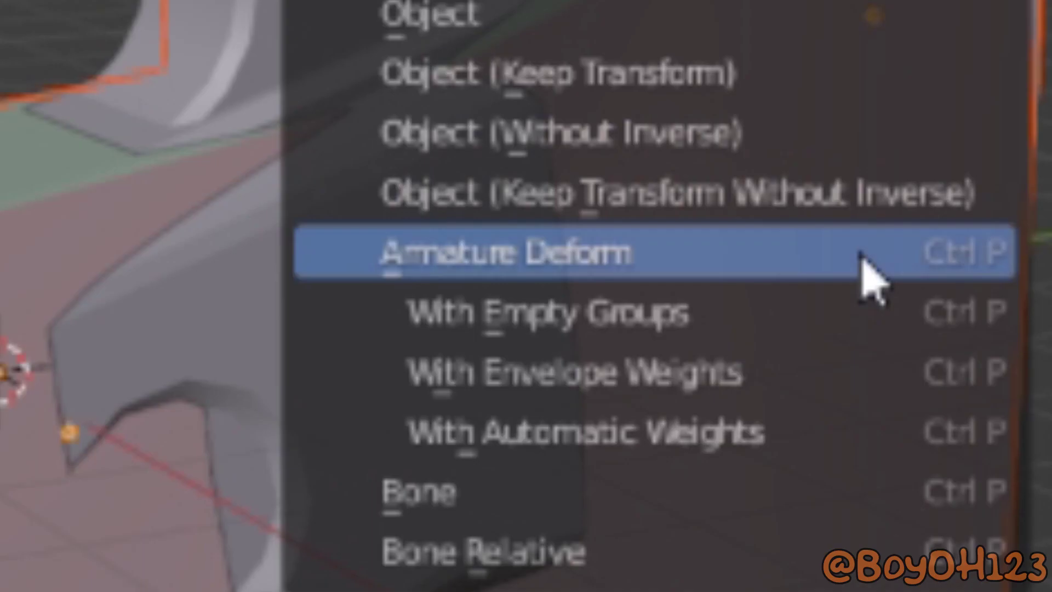
{"action": "left_click", "coordinate": [605, 323]}
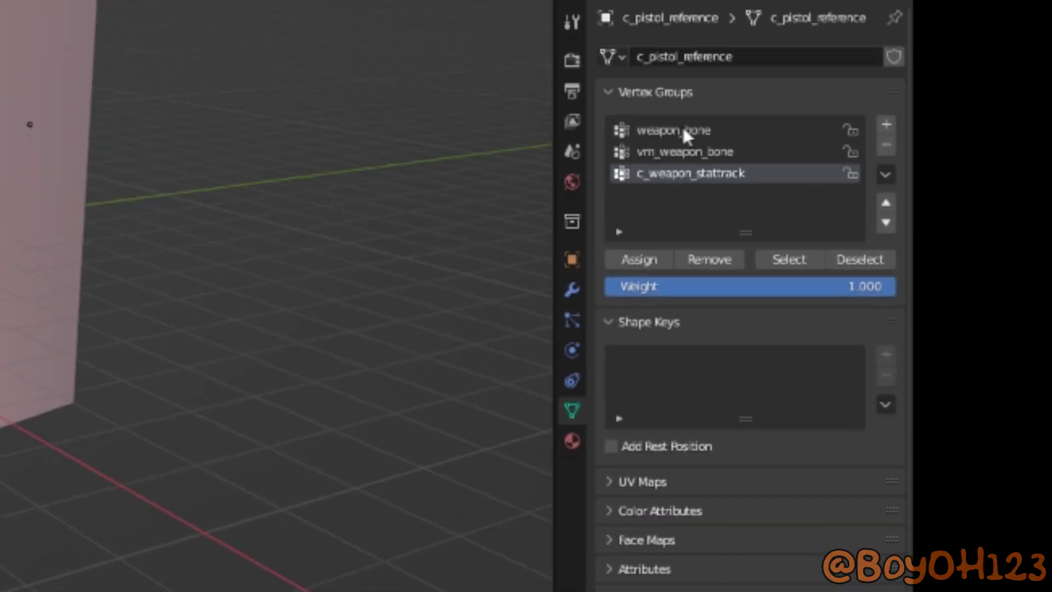
Inspect the reference mesh's c_weapon_stattrack and weapon_bone vertex groups
{"action": "left_click", "coordinate": [987, 350]}
{"action": "left_click", "coordinate": [883, 284]}
{"action": "left_click", "coordinate": [905, 267]}
{"action": "left_click", "coordinate": [910, 284]}
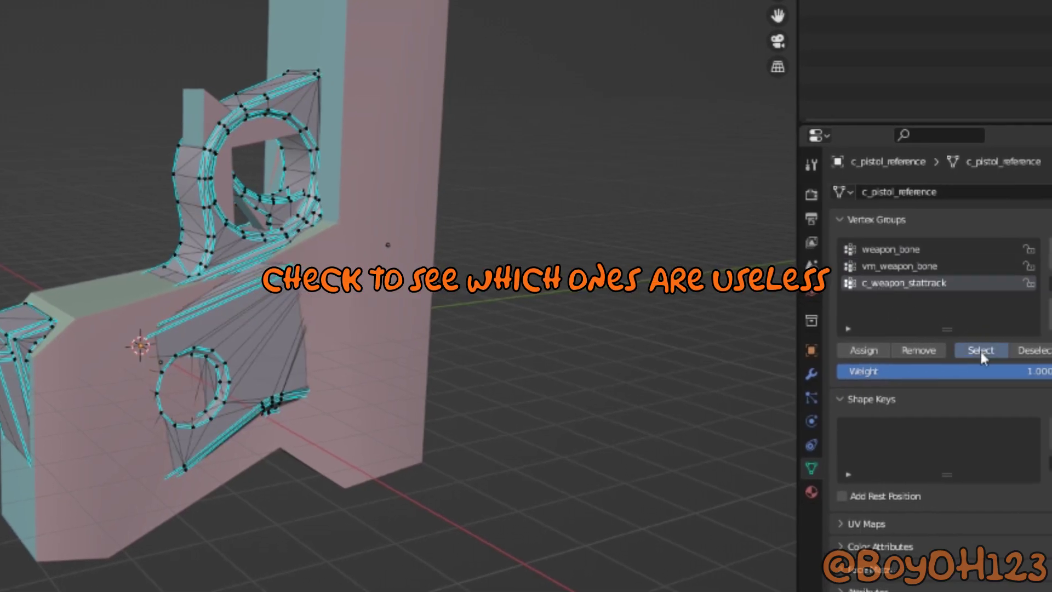
{"action": "left_click", "coordinate": [980, 350]}
{"action": "left_click", "coordinate": [920, 248]}
{"action": "key", "text": "Tab"}
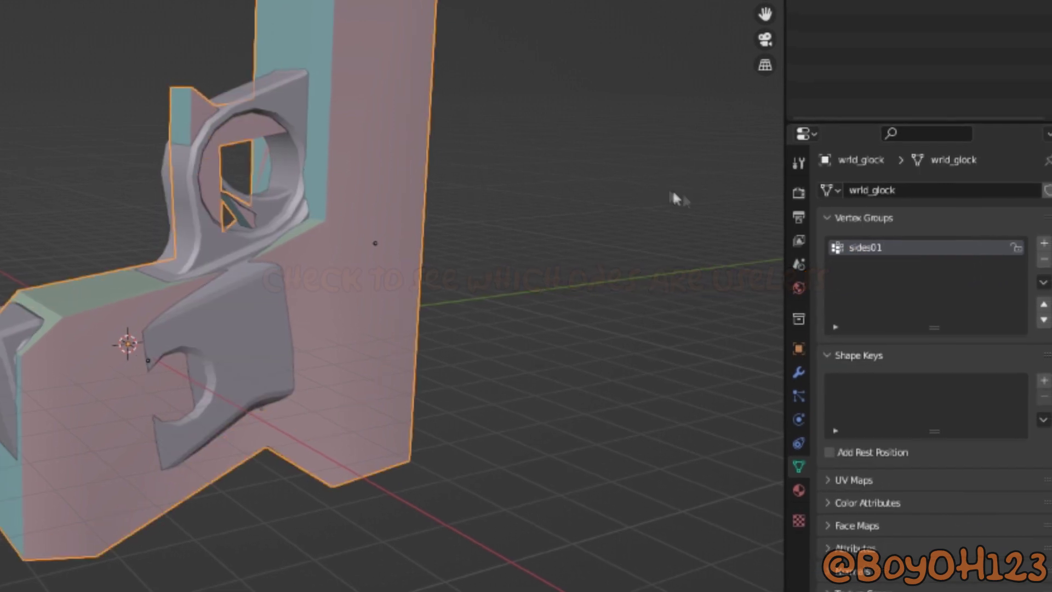
Rename the pistol's vertex group to weapon_bone, assign all vertices, and move it into c_pistol_reference
{"action": "double_click", "coordinate": [871, 248]}
{"action": "left_click", "coordinate": [587, 310]}
{"action": "left_click", "coordinate": [554, 380]}
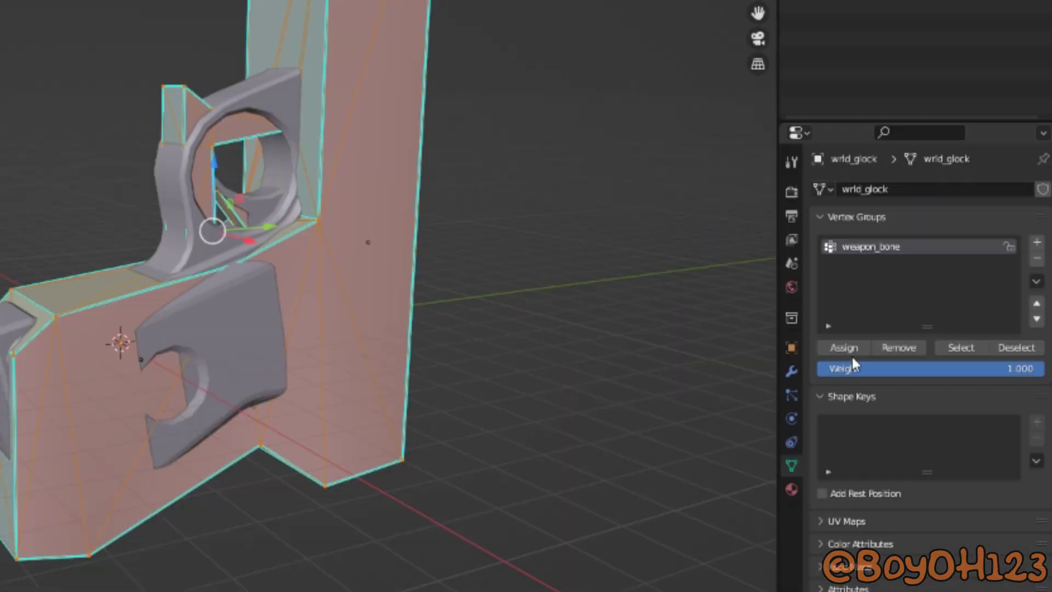
{"action": "key", "text": "Tab"}
{"action": "left_click", "coordinate": [896, 75]}
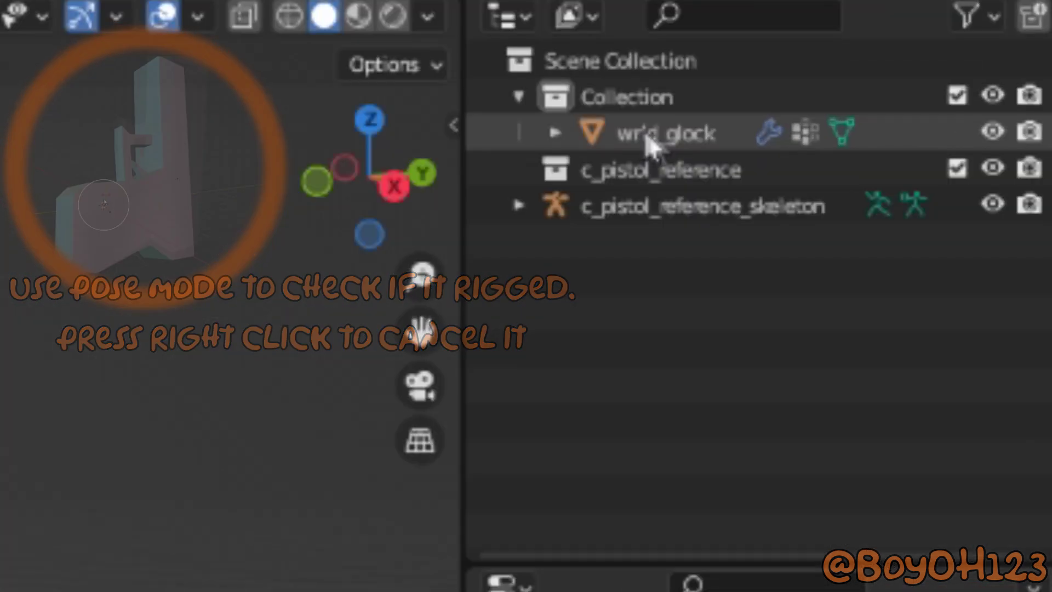
{"action": "left_click_drag", "start_coordinate": [893, 50], "coordinate": [900, 61]}
In Scene Properties, choose SMD export and set the Export Path to the recent c_pistol folder
{"action": "left_click", "coordinate": [647, 106]}
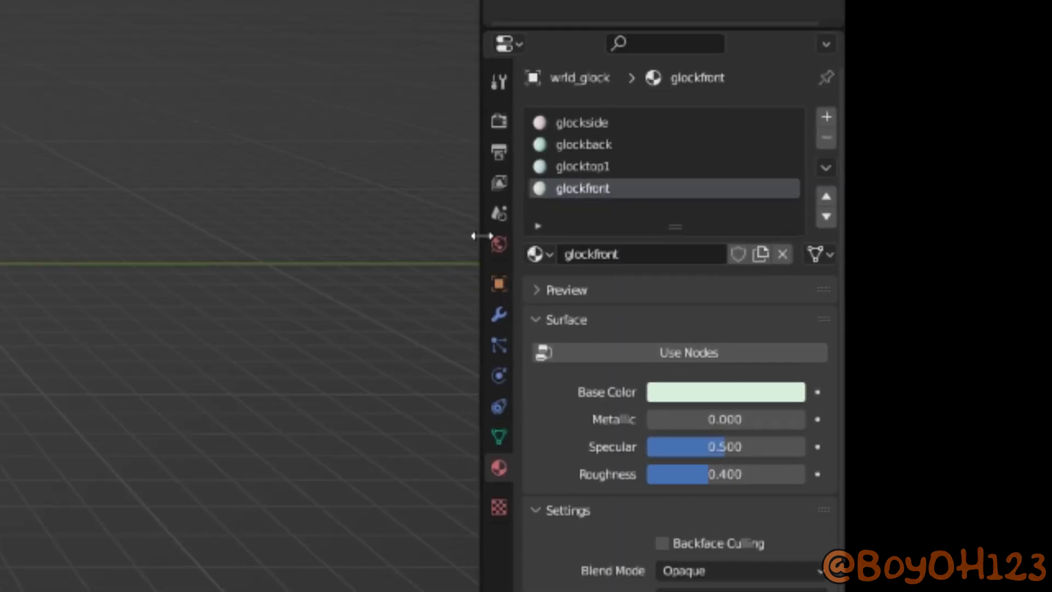
{"action": "left_click", "coordinate": [834, 318]}
{"action": "left_click", "coordinate": [498, 253]}
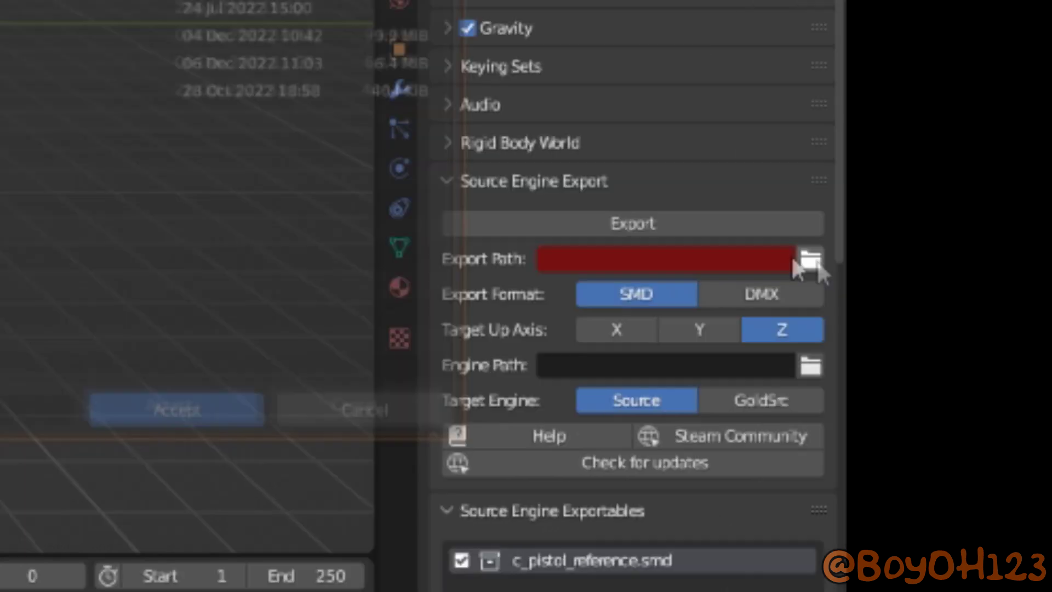
{"action": "left_click", "coordinate": [713, 216]}
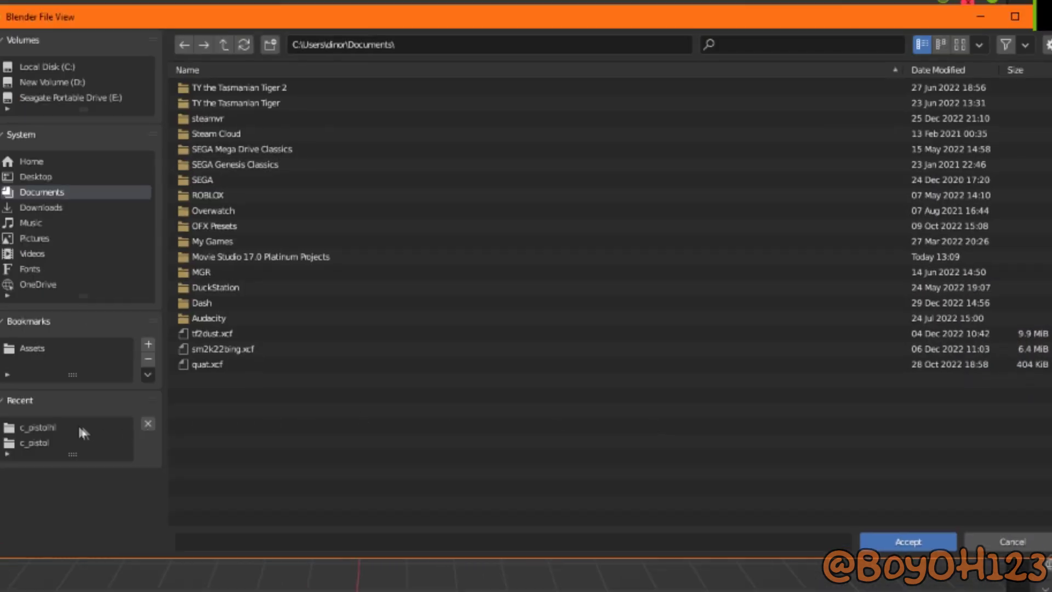
{"action": "left_click", "coordinate": [38, 443]}
{"action": "left_click", "coordinate": [937, 545]}
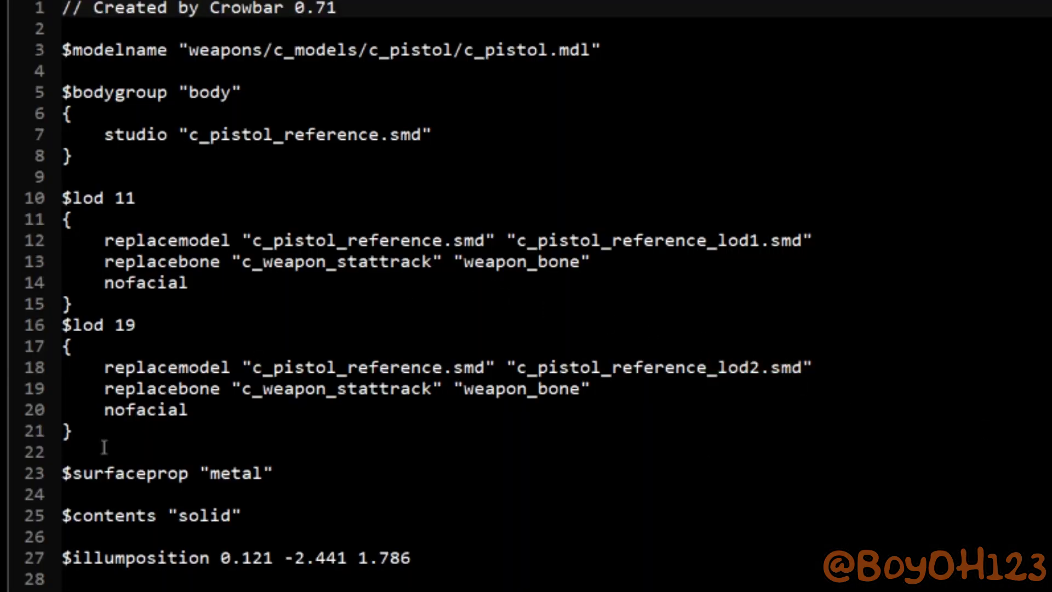
Delete the $lod 11 and $lod 19 blocks and paste the $texturegroup "skinfamilies" block after $cdmaterials
{"action": "left_click_drag", "start_coordinate": [104, 439], "coordinate": [13, 178]}
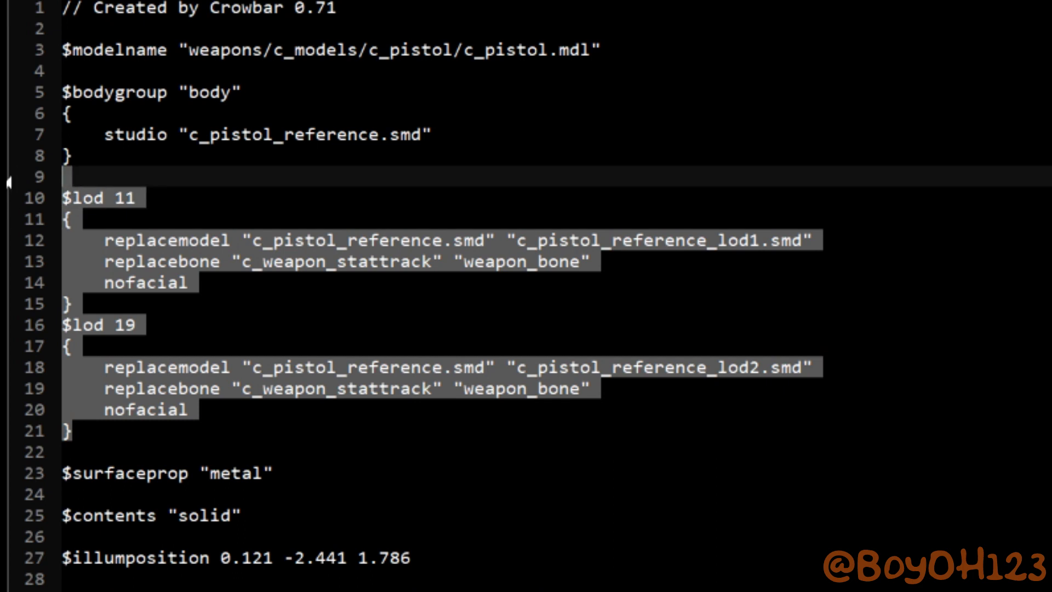
{"action": "key", "text": "BackSpace"}
{"action": "key", "text": "BackSpace"}
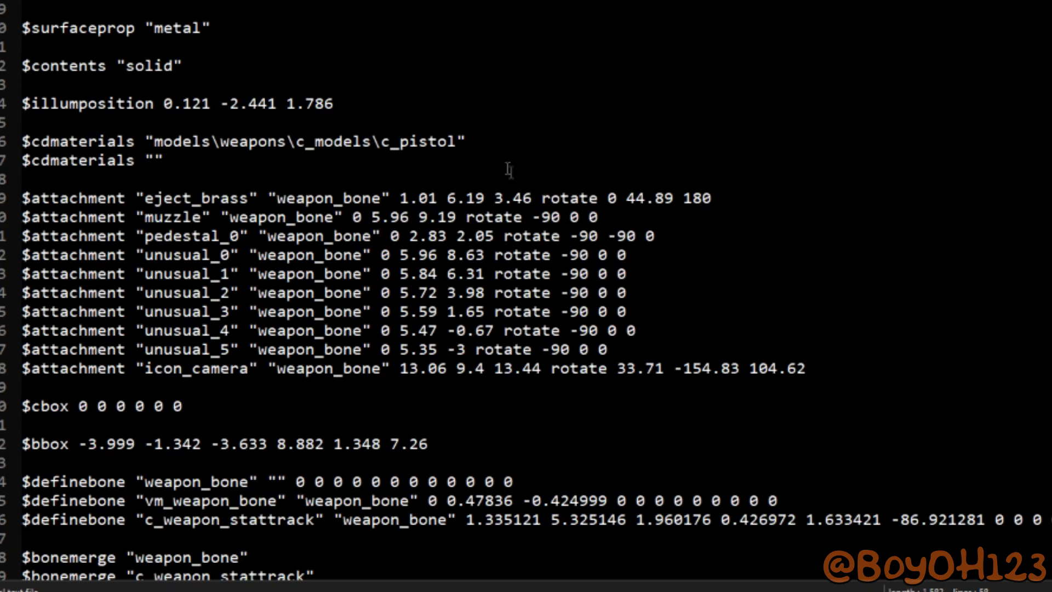
{"action": "left_click", "coordinate": [596, 346]}
{"action": "key", "text": "Return"}
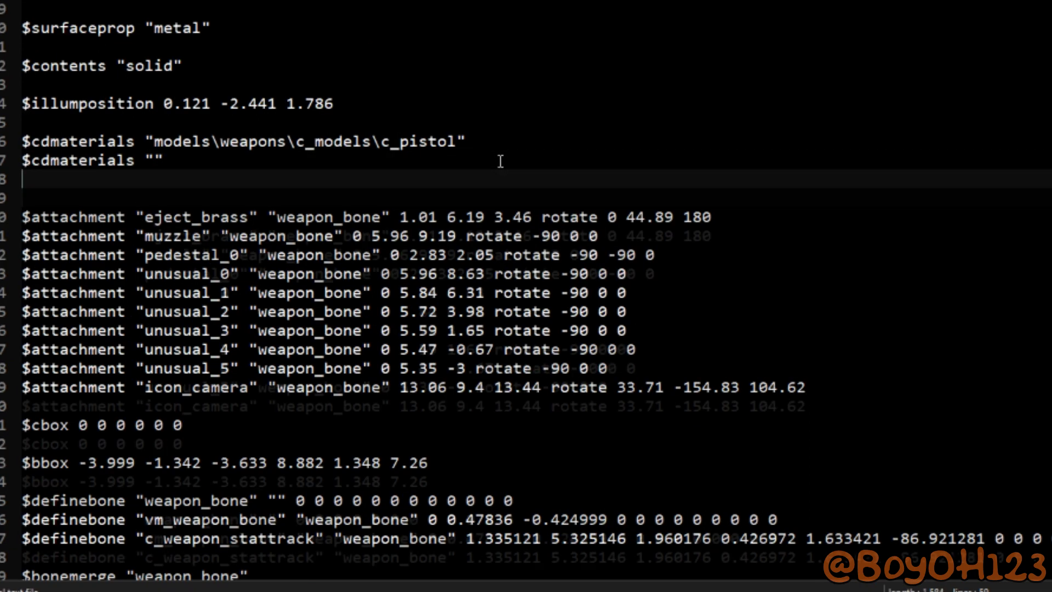
{"action": "key", "text": "Return"}
{"action": "type", "text": "$texturegroup \"skinfamilies\" {     { \"scout_red\"  \"scout_head_red\"  \"pyro_hazmat_3\"      \"xmas2013_jacket\"      \"xmas2013_jacket_1\"      }     { \"scout_blue\" \"scout_head_blue\" \"pyro_hazmat_3_blue\" \"xmas2013_jacket_blue\" \"xmas2013_jacket_1_blue\" } }"}
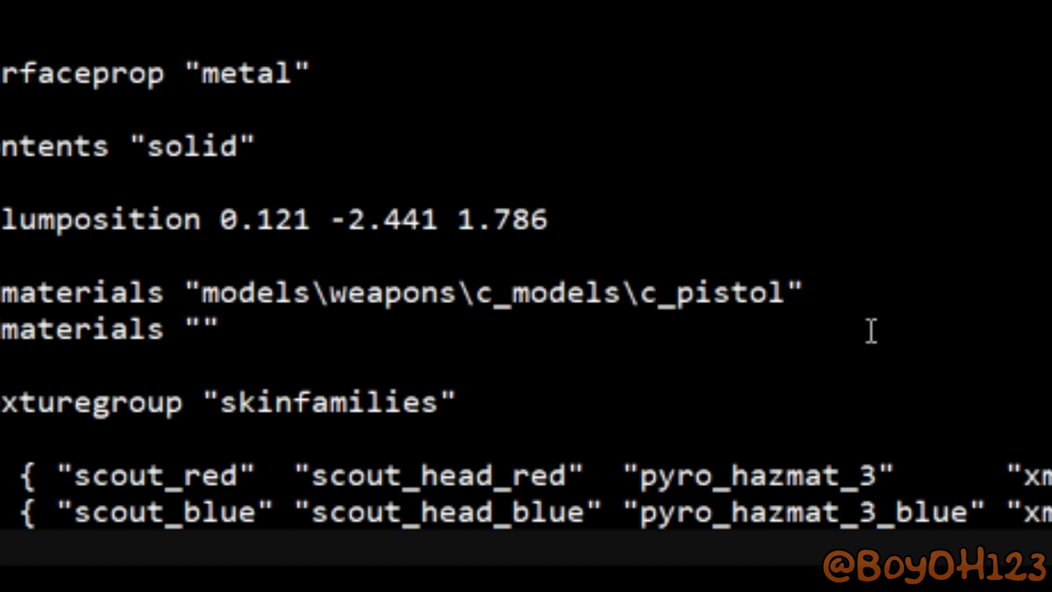
{"action": "left_click", "coordinate": [880, 307]}
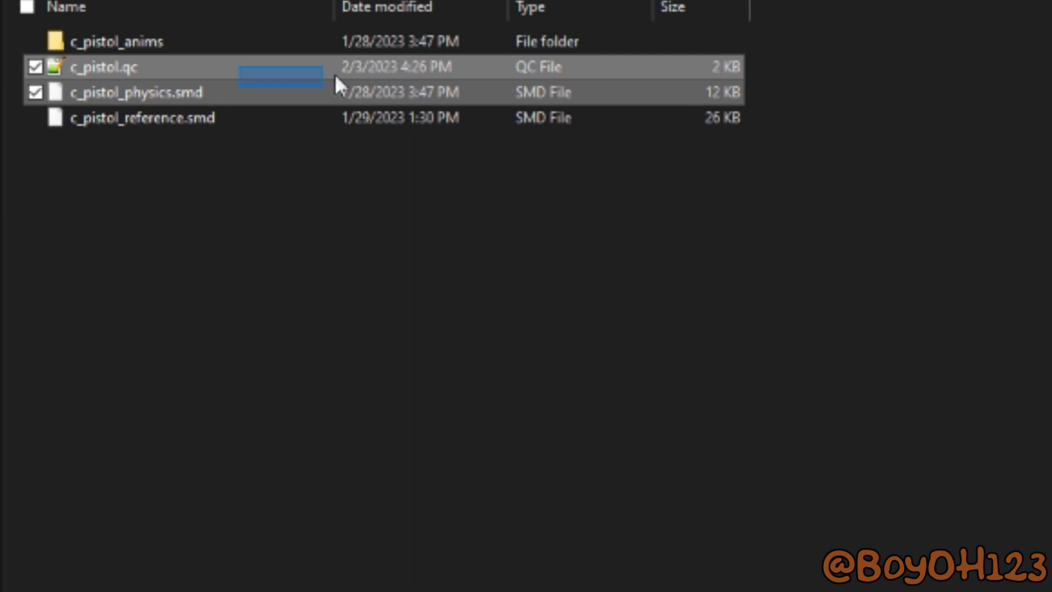
Compile c_pistol.qc in Crowbar into New folder, then permanently delete the generated c_pistol.phy
{"action": "left_click", "coordinate": [334, 69]}
{"action": "left_click_drag", "start_coordinate": [334, 69], "coordinate": [349, 177]}
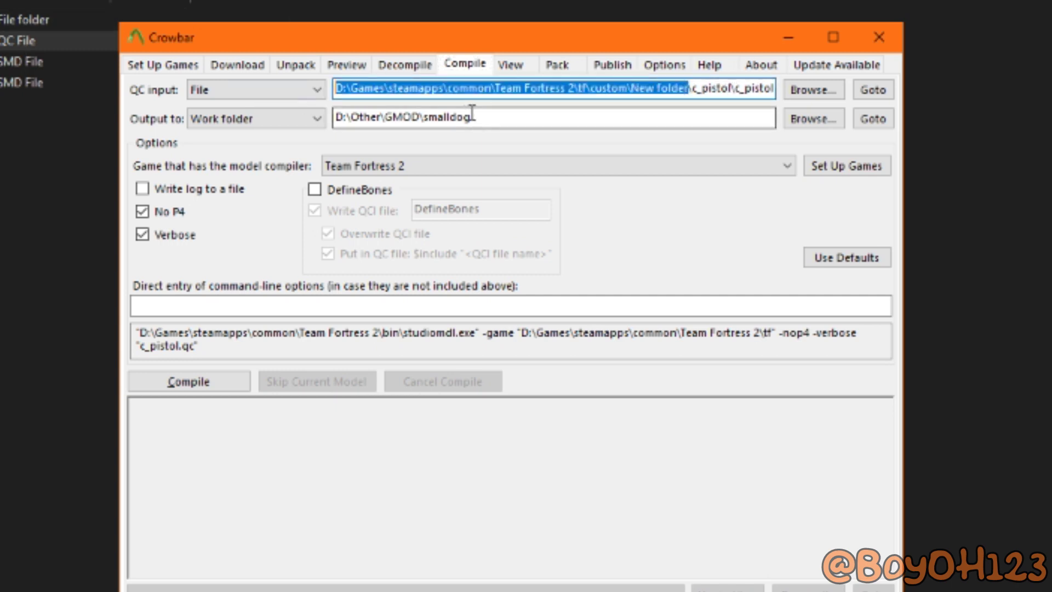
{"action": "left_click", "coordinate": [210, 383]}
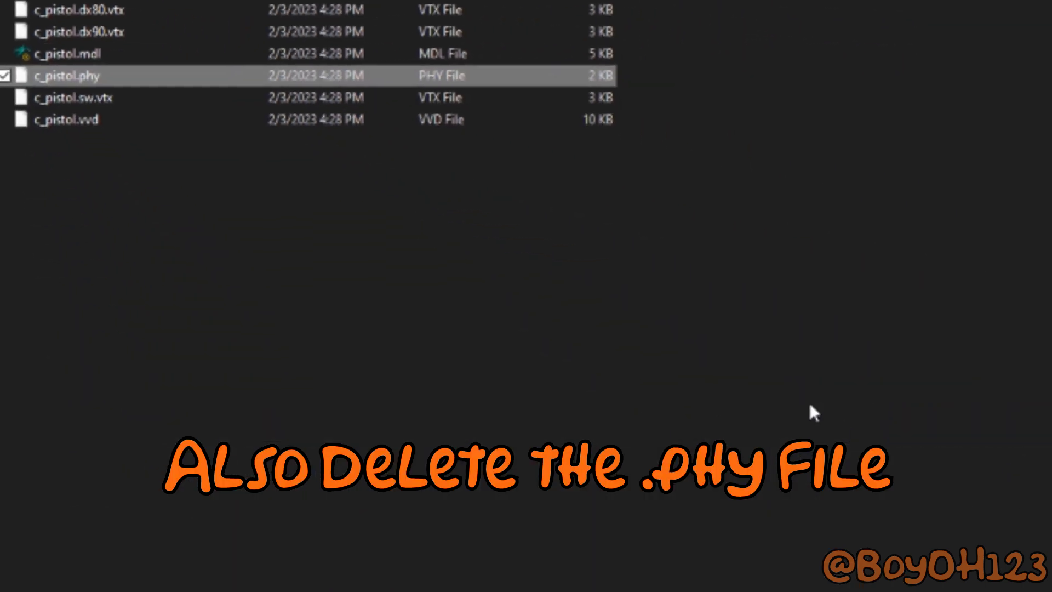
{"action": "key", "text": "shift+Delete"}
{"action": "left_click", "coordinate": [810, 405]}
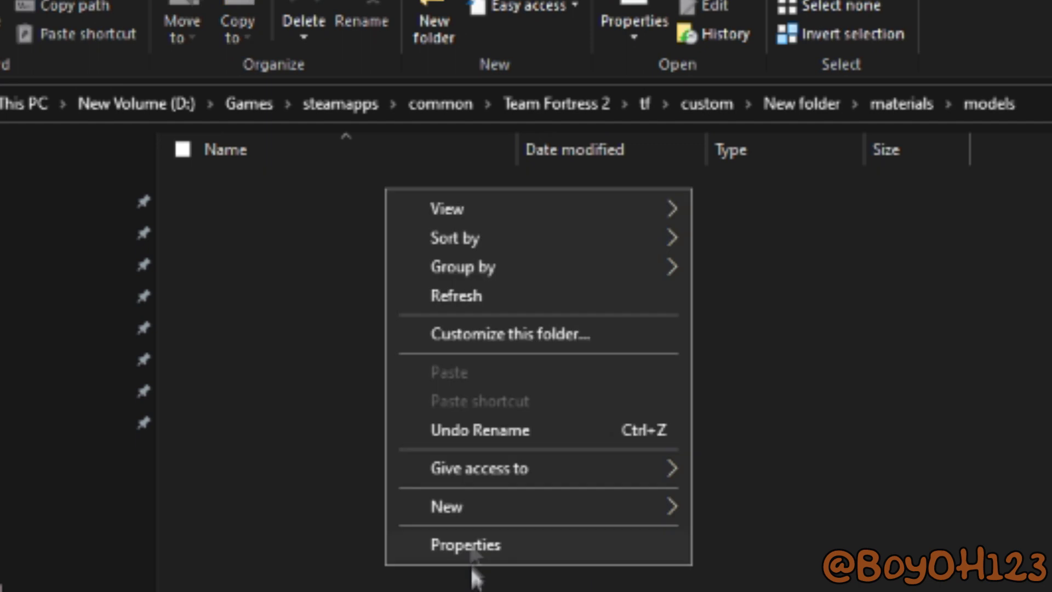
Select the c_models folder name in the QC file to reuse it
{"action": "mouse_move", "coordinate": [472, 505]}
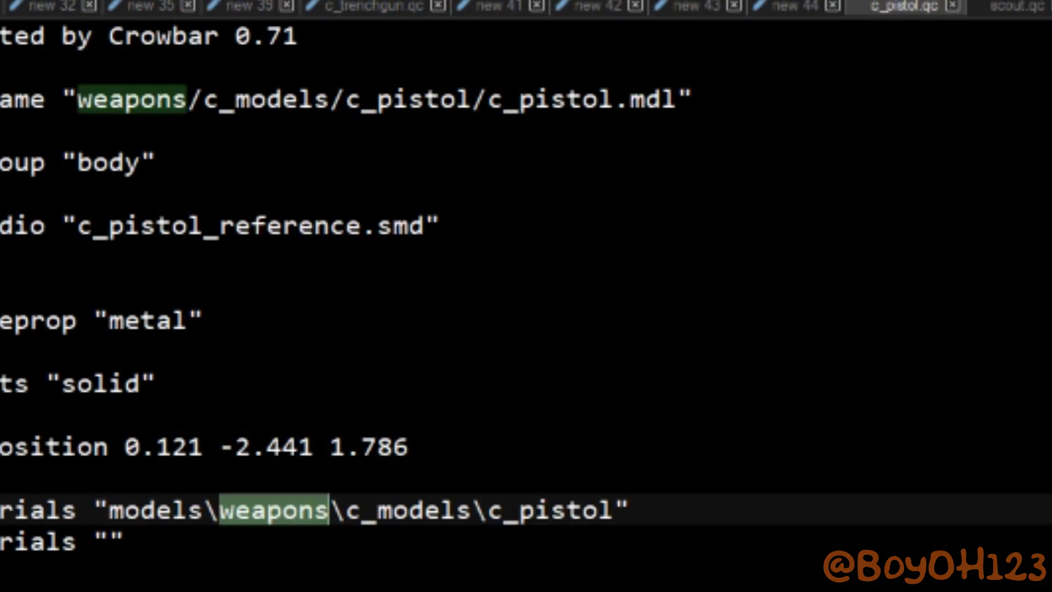
{"action": "double_click", "coordinate": [469, 512]}
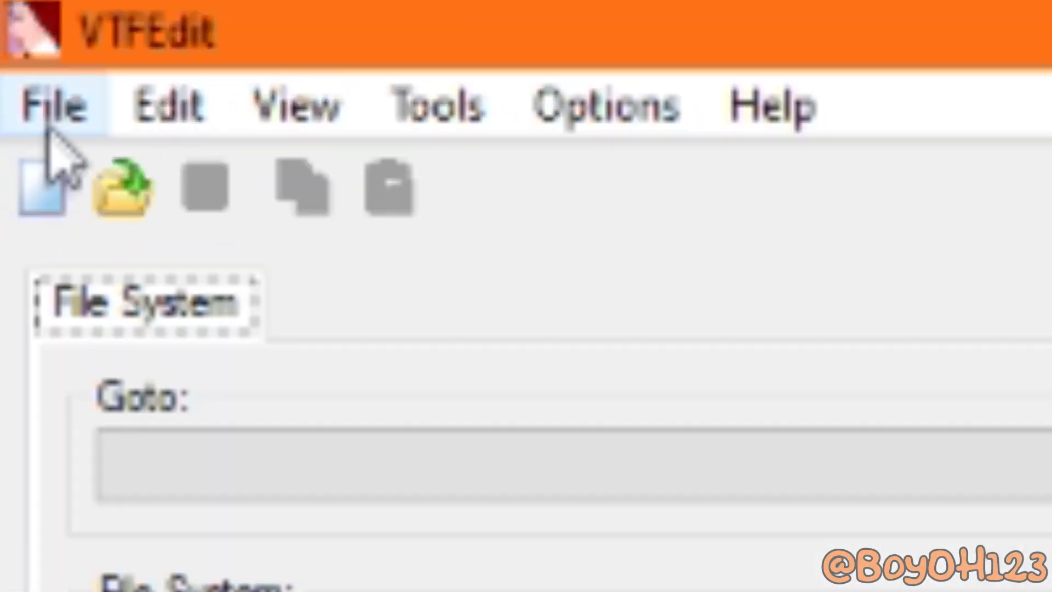
Import the texture image into VTFEdit as a new VTF, keeping the Advanced version at 7.3
{"action": "left_click", "coordinate": [48, 128]}
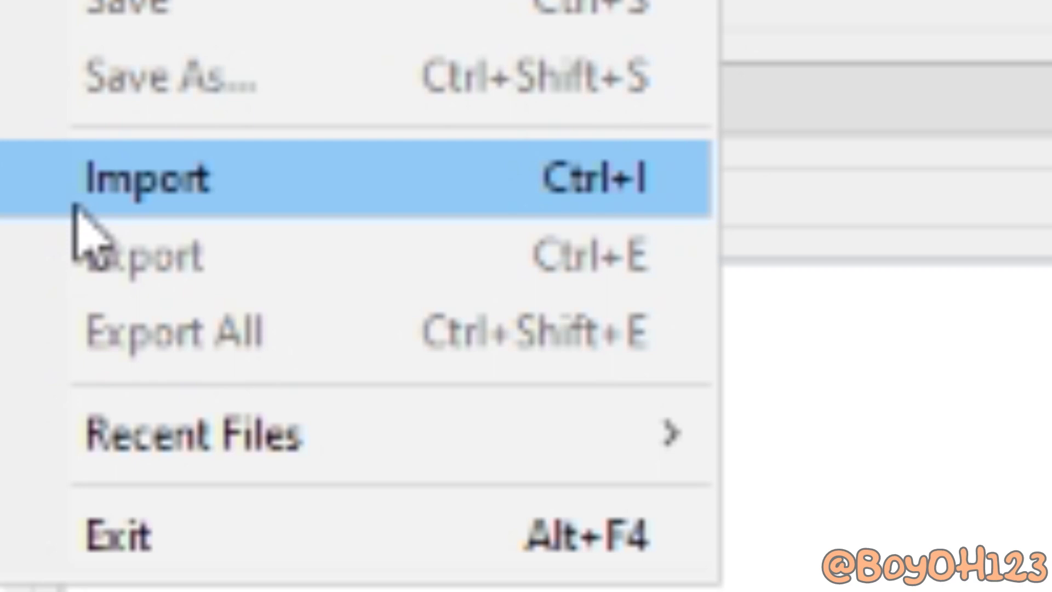
{"action": "left_click", "coordinate": [82, 164]}
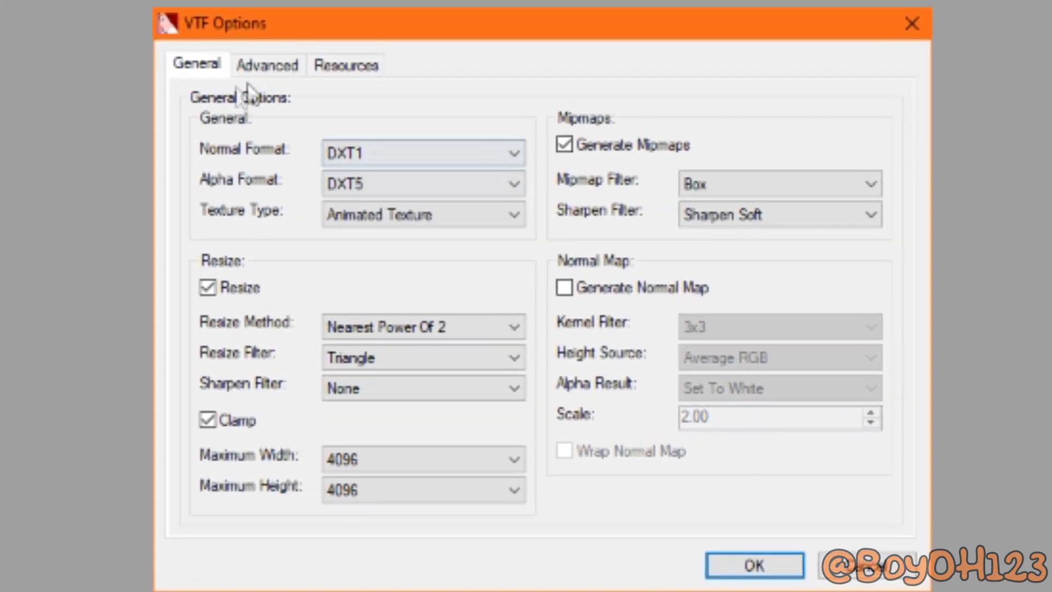
{"action": "left_click", "coordinate": [263, 66]}
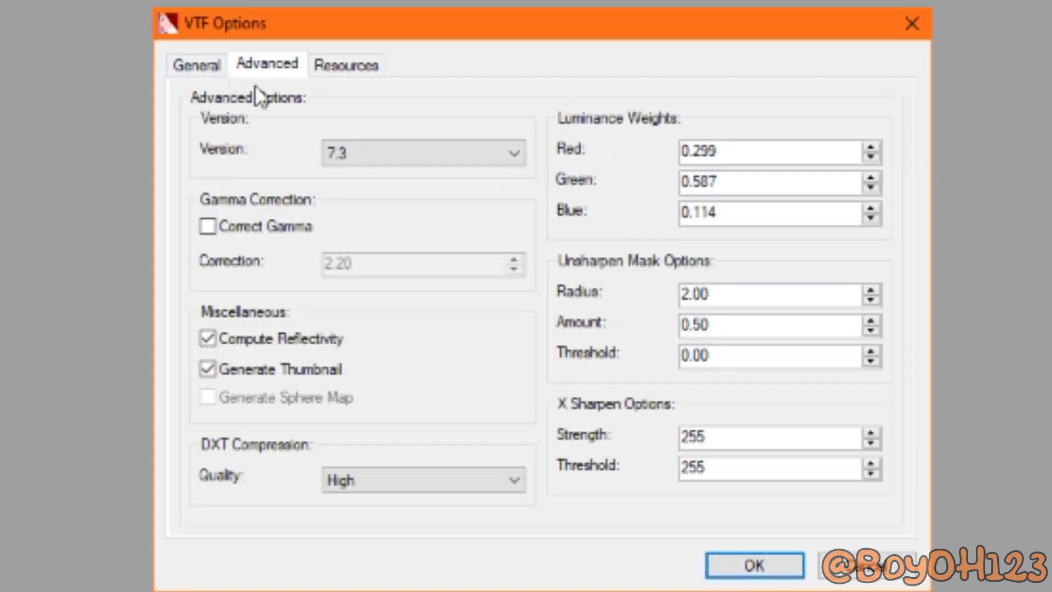
{"action": "left_click", "coordinate": [414, 153]}
{"action": "left_click", "coordinate": [404, 155]}
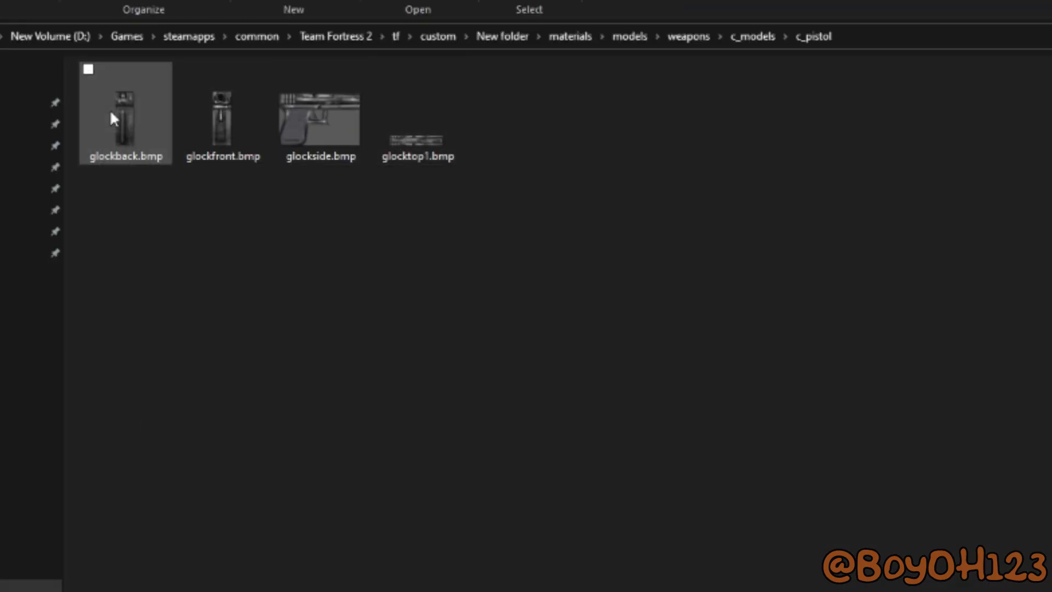
Permanently delete glockback, glockfront, glockside and glocktop1 .bmp from the c_pistol folder
{"action": "right_click", "coordinate": [112, 118]}
{"action": "key", "text": "m"}
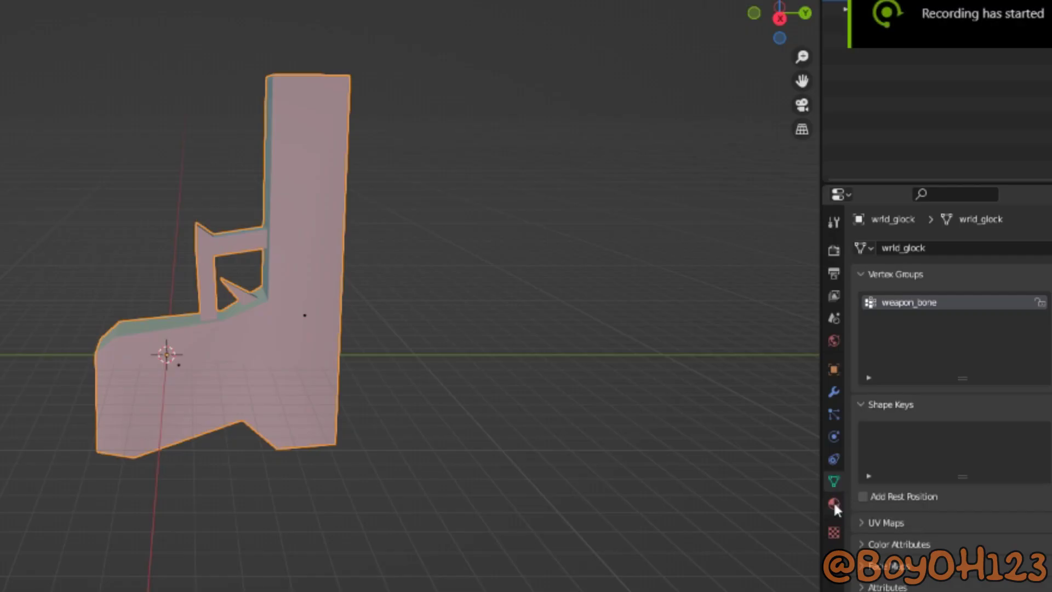
{"action": "left_click", "coordinate": [834, 504]}
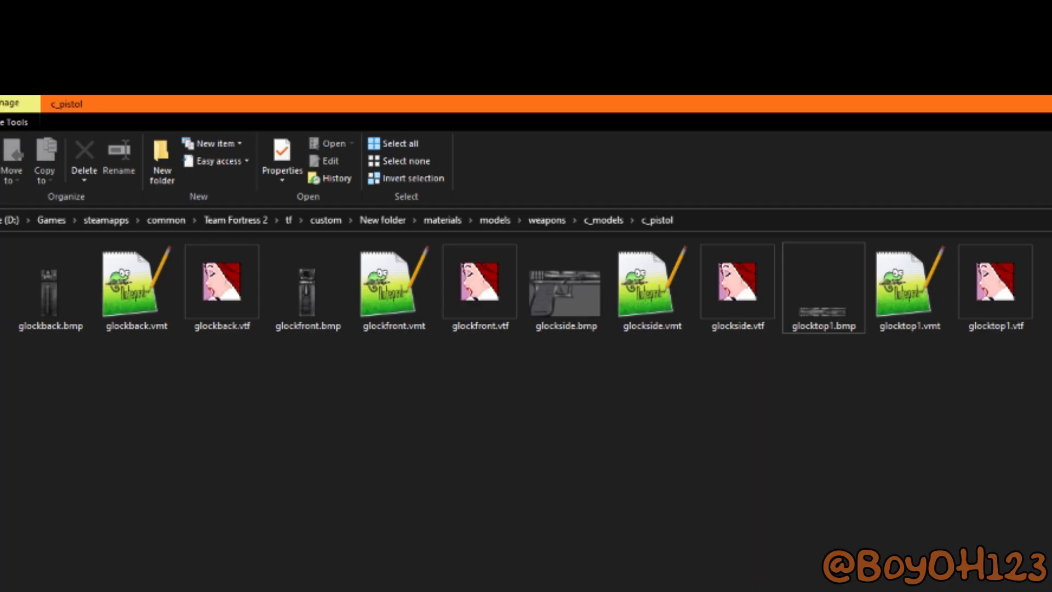
{"action": "left_click", "coordinate": [48, 288]}
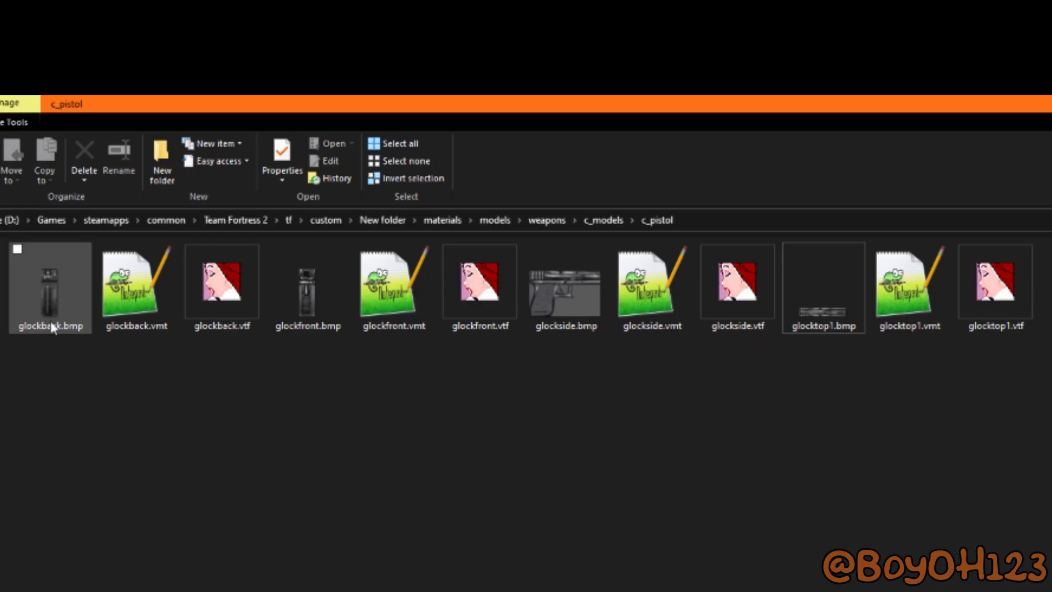
{"action": "left_click", "coordinate": [328, 305], "text": "ctrl"}
{"action": "left_click", "coordinate": [566, 296], "text": "ctrl"}
{"action": "left_click", "coordinate": [850, 315], "text": "ctrl"}
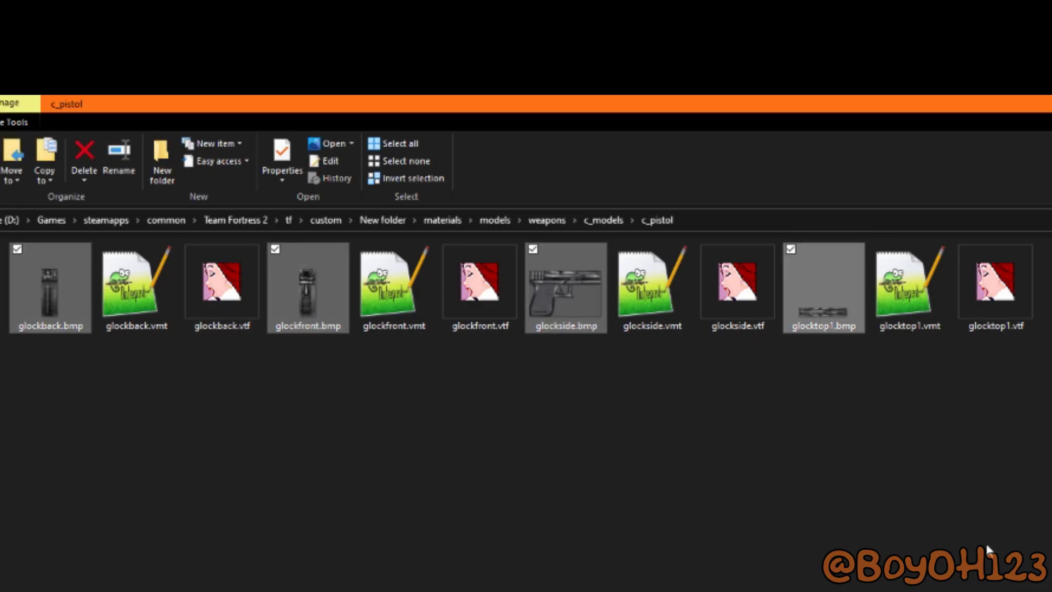
{"action": "key", "text": "shift+Delete"}
{"action": "key", "text": "Return"}
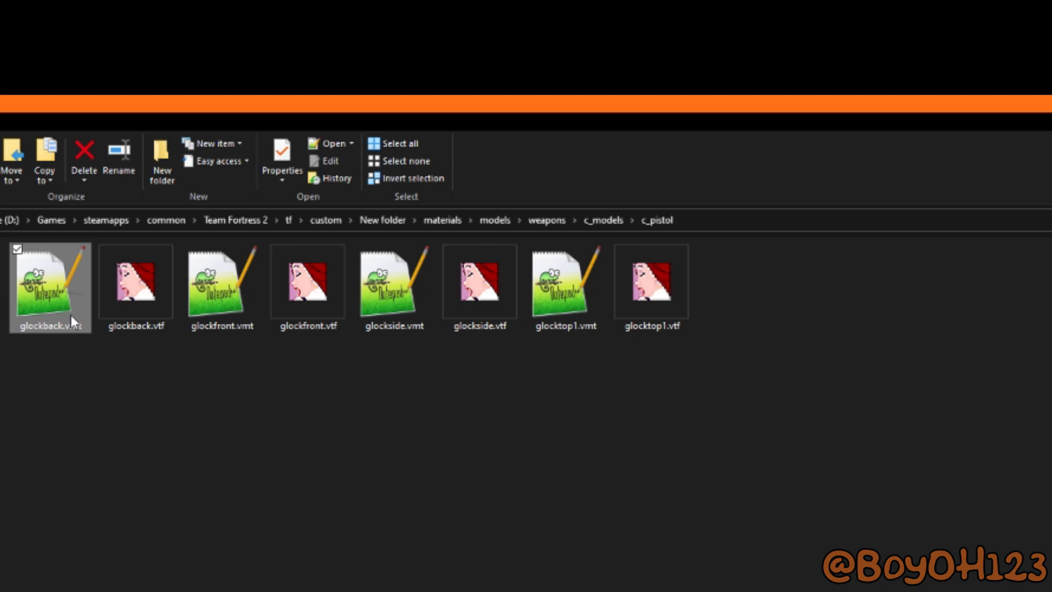
In glockback.vmt, replace LightmappedGeneric with VertexLitGeneric and paste the proxies block before the closing brace
{"action": "double_click", "coordinate": [71, 314]}
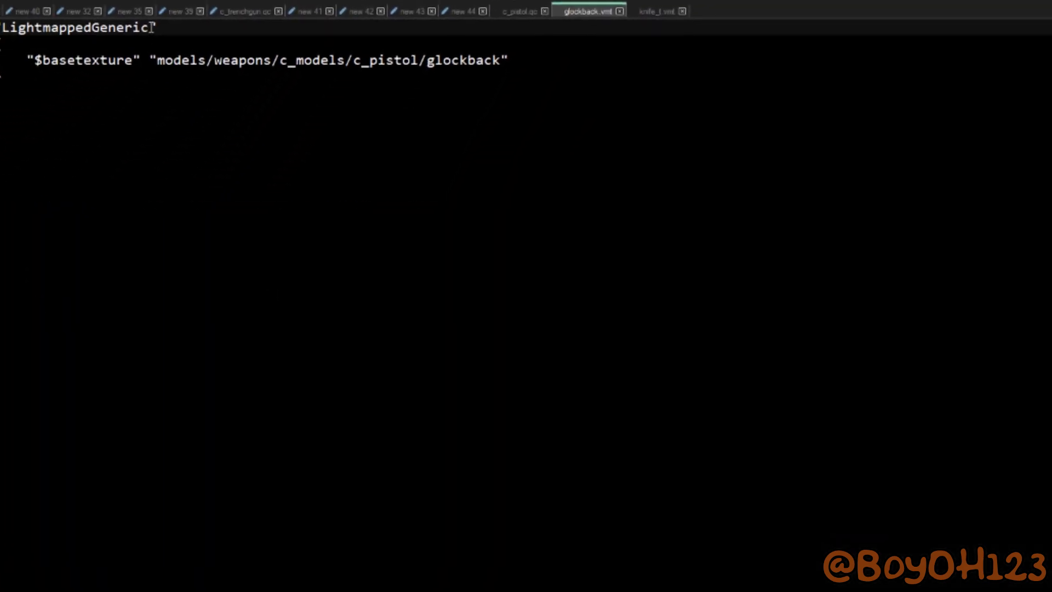
{"action": "left_click_drag", "start_coordinate": [152, 27], "coordinate": [93, 27]}
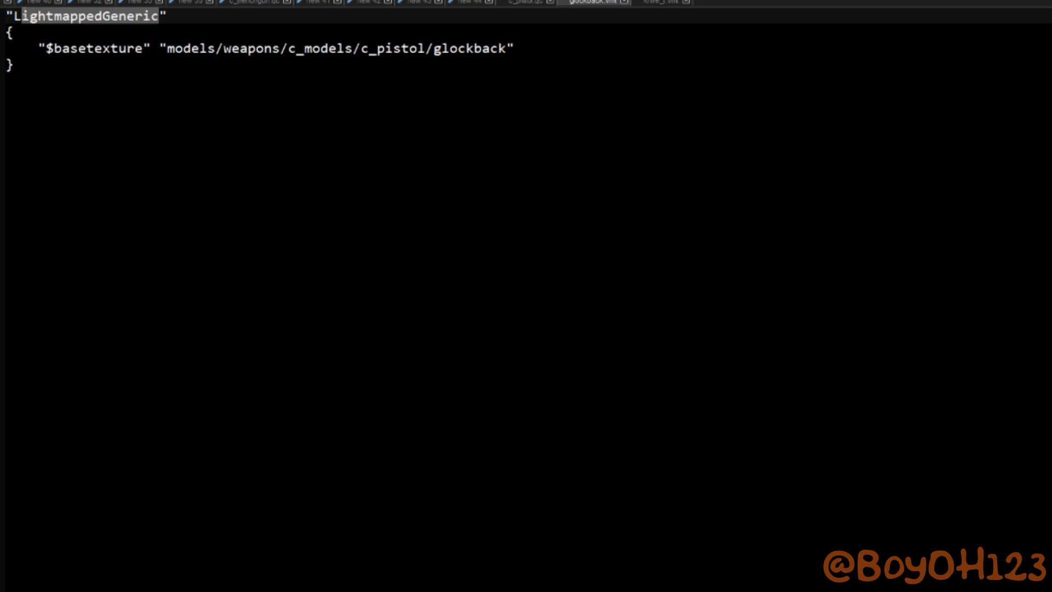
{"action": "type", "text": "VertexLitGeneric"}
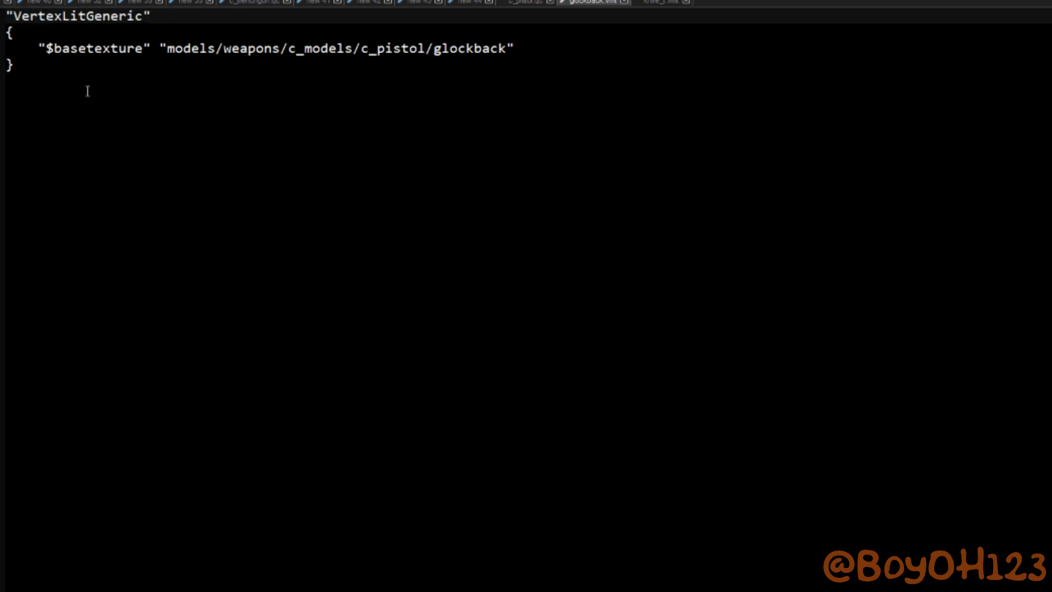
{"action": "left_click", "coordinate": [112, 145]}
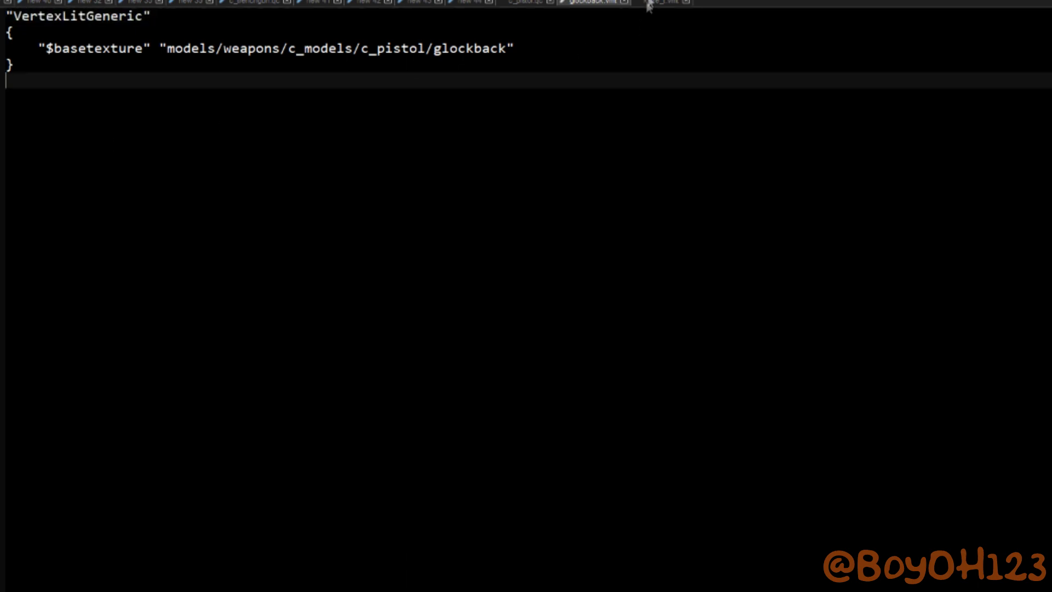
{"action": "key", "text": "BackSpace"}
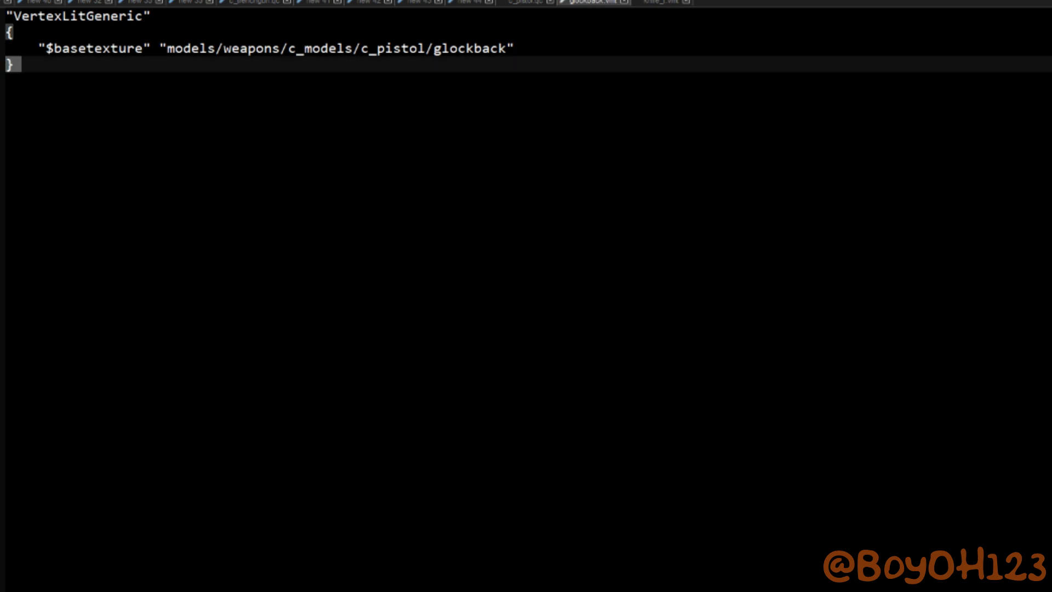
{"action": "key", "text": "ctrl+v"}
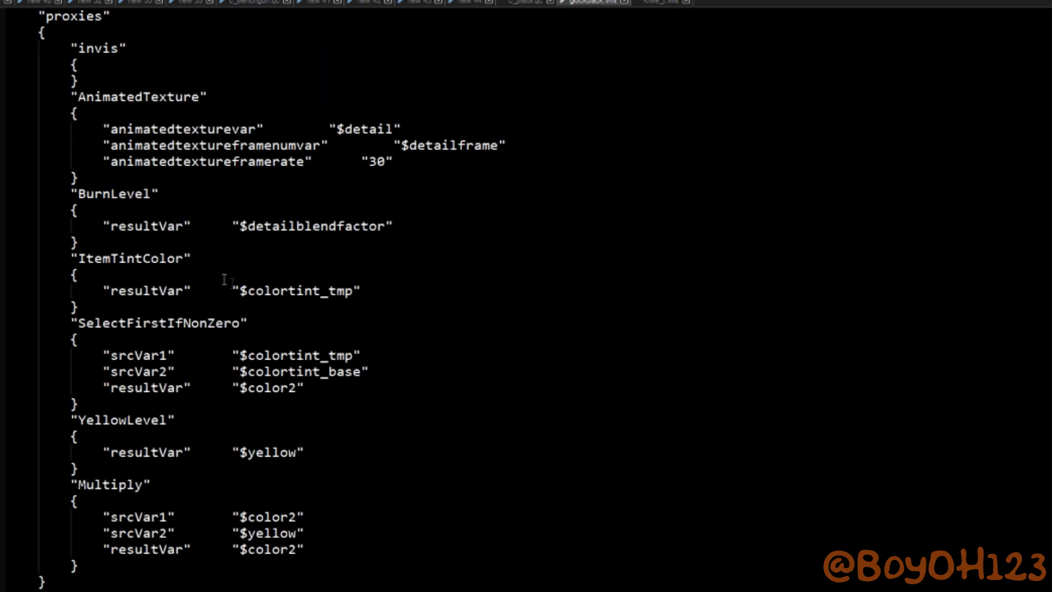
{"action": "scroll", "coordinate": [224, 280], "scroll_direction": "up", "scroll_amount": 9}
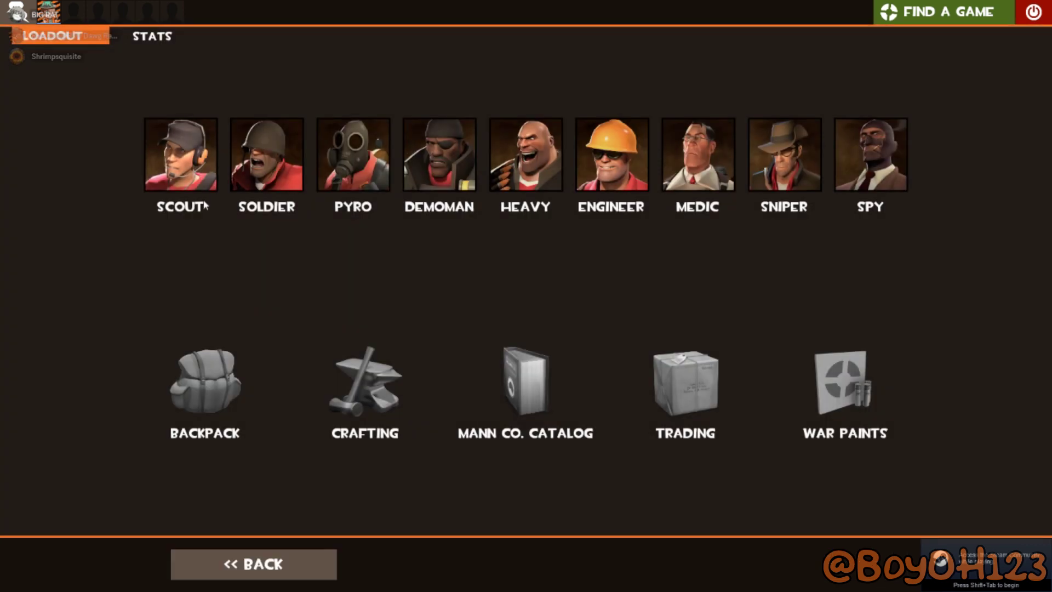
Equip the Pistol in Scout's secondary slot in TF2 to preview the new model
{"action": "left_click", "coordinate": [205, 206]}
{"action": "left_click", "coordinate": [199, 236]}
{"action": "left_click", "coordinate": [347, 165]}
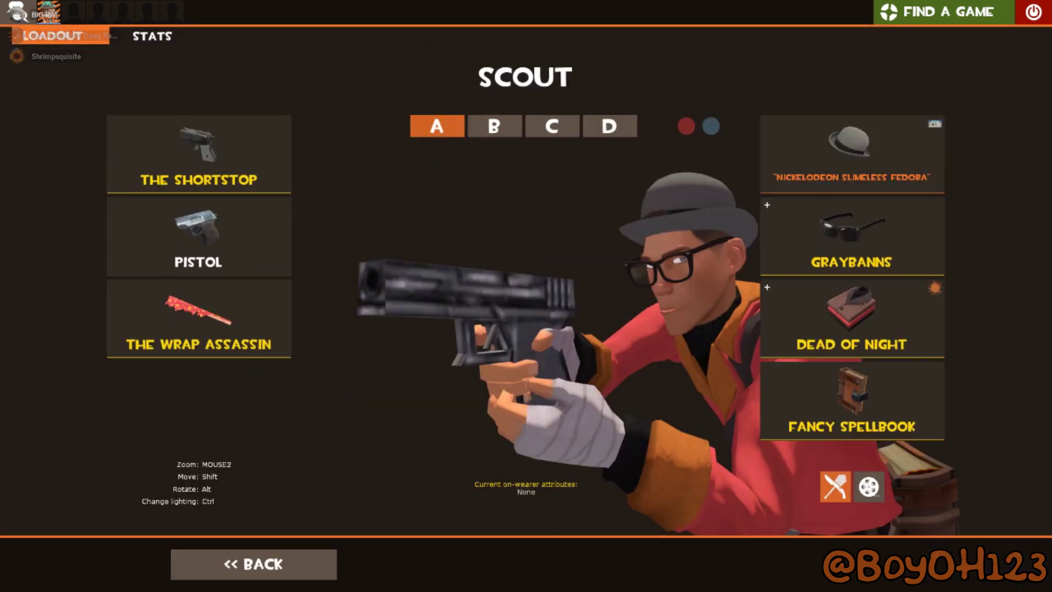
Make a new folder inside models, move weapons into it, and name it workshop_partner
{"action": "right_click", "coordinate": [573, 233]}
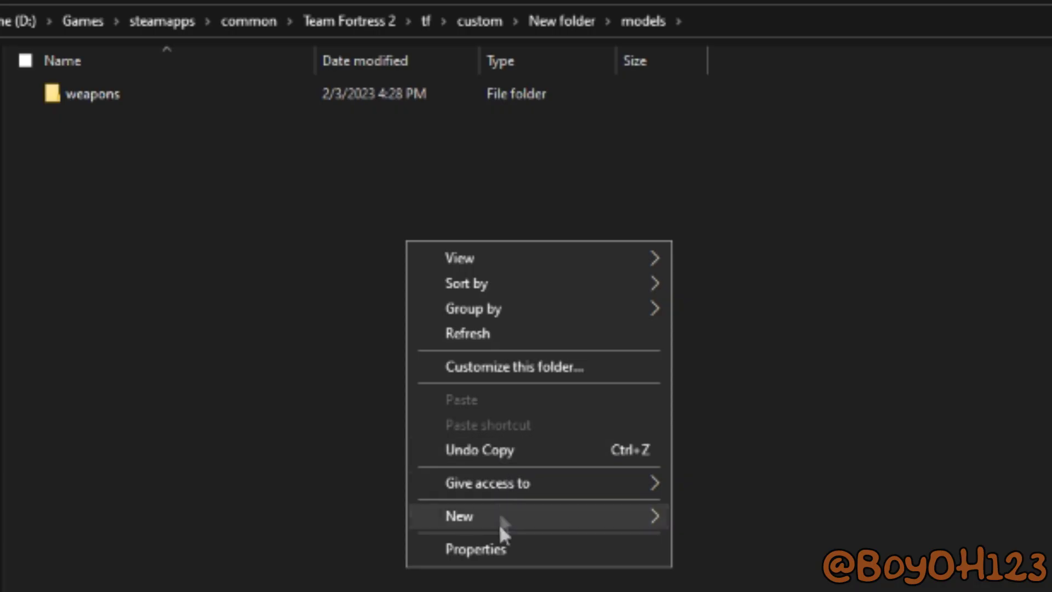
{"action": "mouse_move", "coordinate": [498, 524]}
{"action": "left_click", "coordinate": [707, 517]}
{"action": "type", "text": "worksho"}
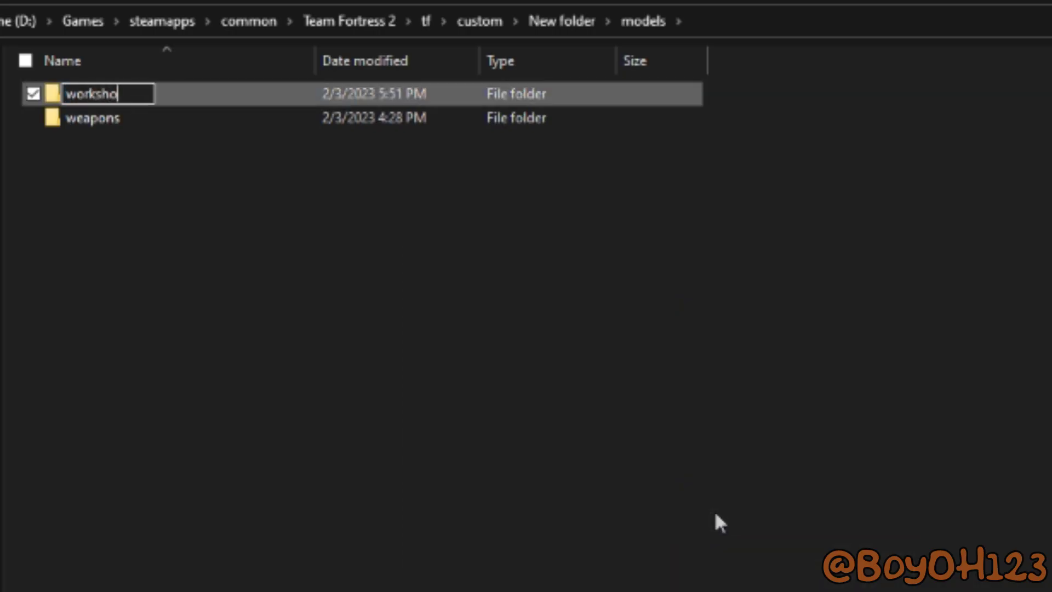
{"action": "type", "text": "p"}
{"action": "left_click", "coordinate": [170, 119]}
{"action": "left_click_drag", "start_coordinate": [120, 91], "coordinate": [114, 105]}
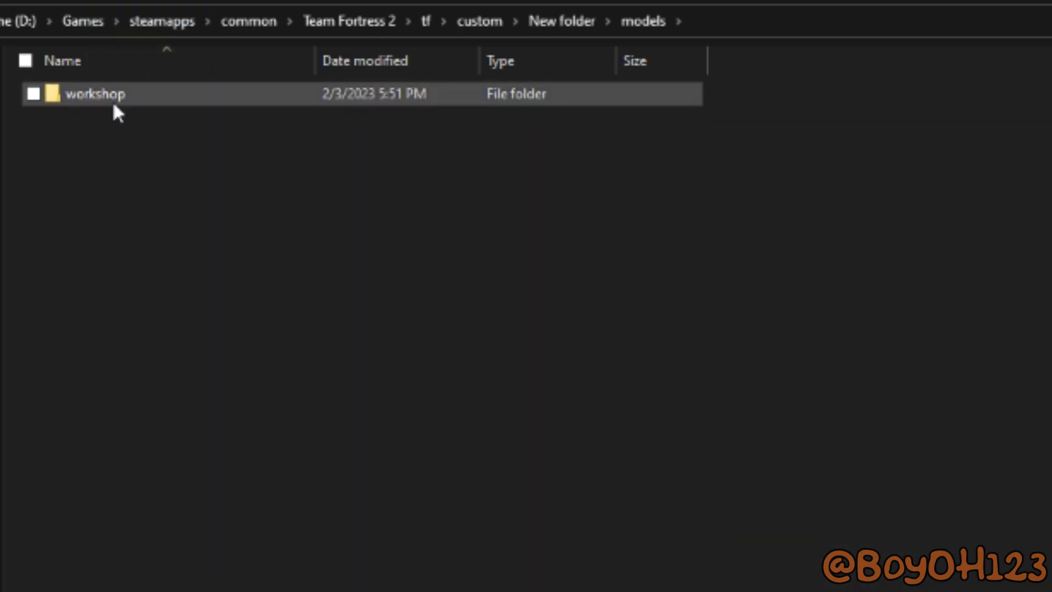
{"action": "right_click", "coordinate": [113, 100]}
{"action": "type", "text": "m"}
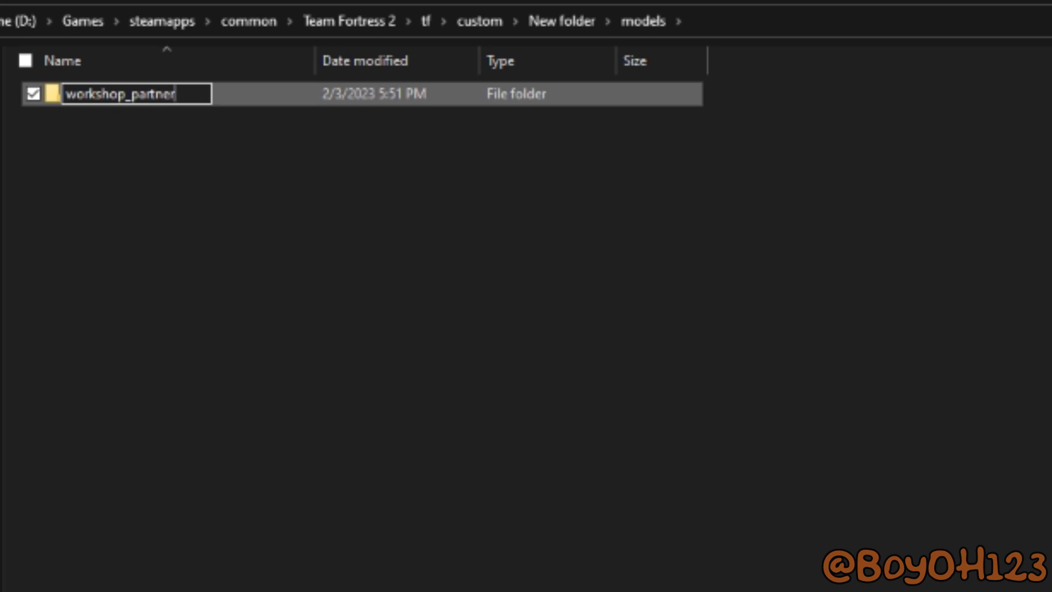
{"action": "type", "text": "_partner"}
{"action": "key", "text": "Return"}
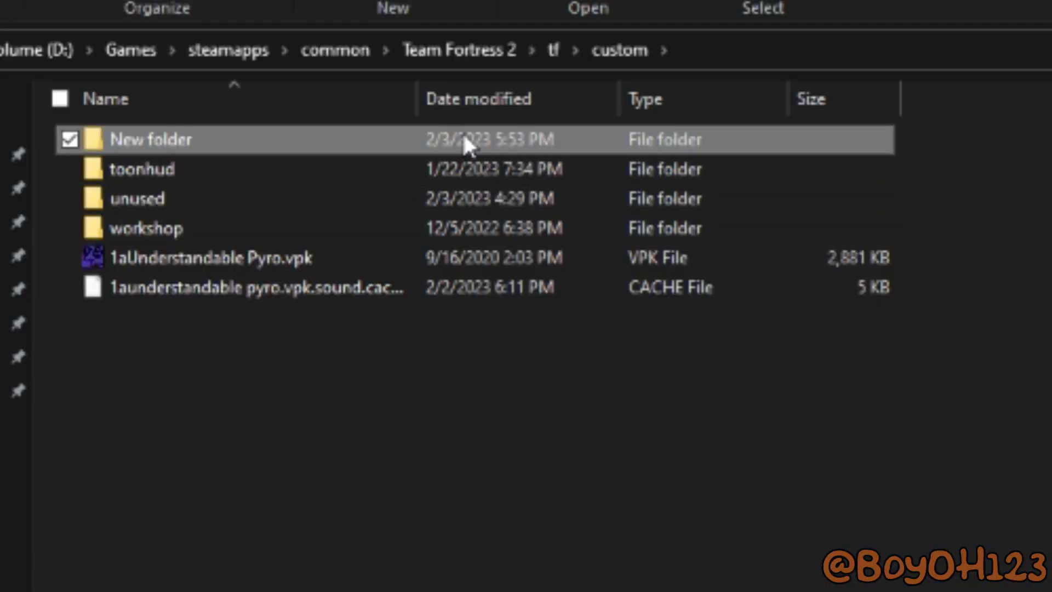
Move New folder into Team Fortress 2\bin and drop it onto vpk.exe to build New folder.vpk
{"action": "left_click_drag", "start_coordinate": [465, 138], "coordinate": [461, 39]}
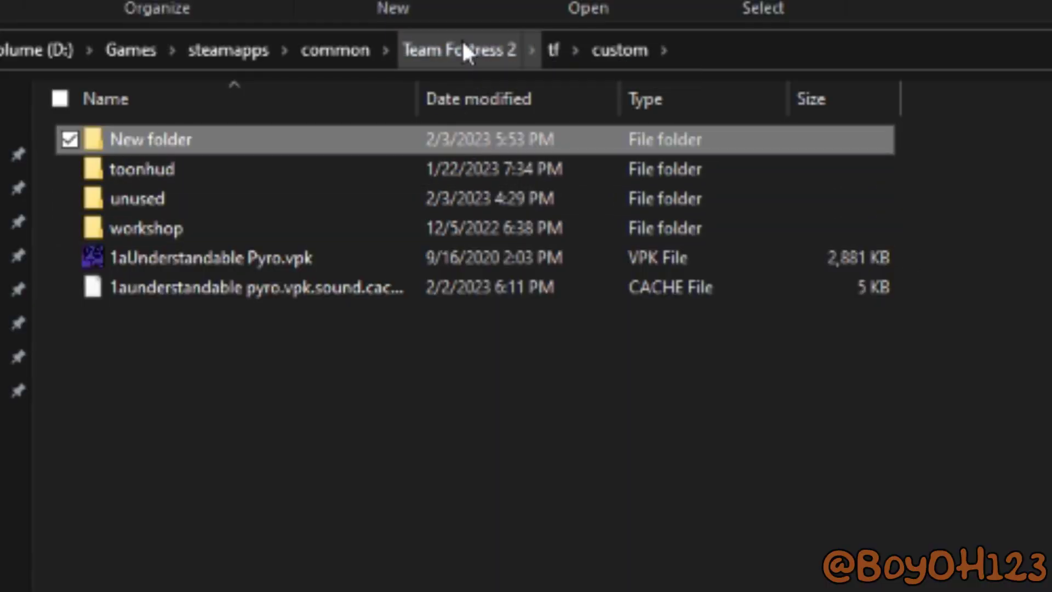
{"action": "left_click", "coordinate": [462, 50]}
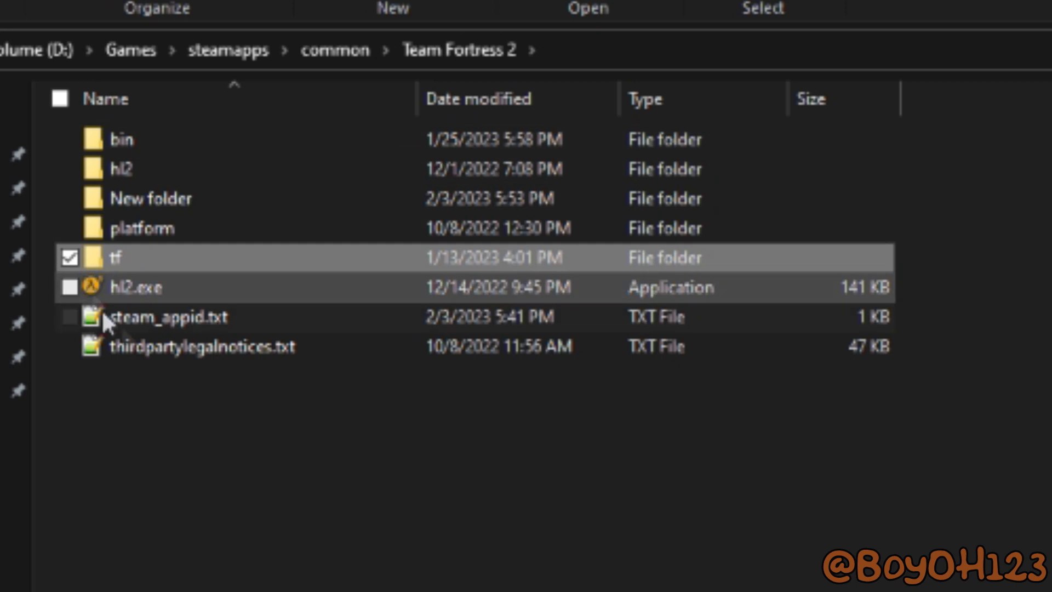
{"action": "left_click_drag", "start_coordinate": [156, 199], "coordinate": [156, 135]}
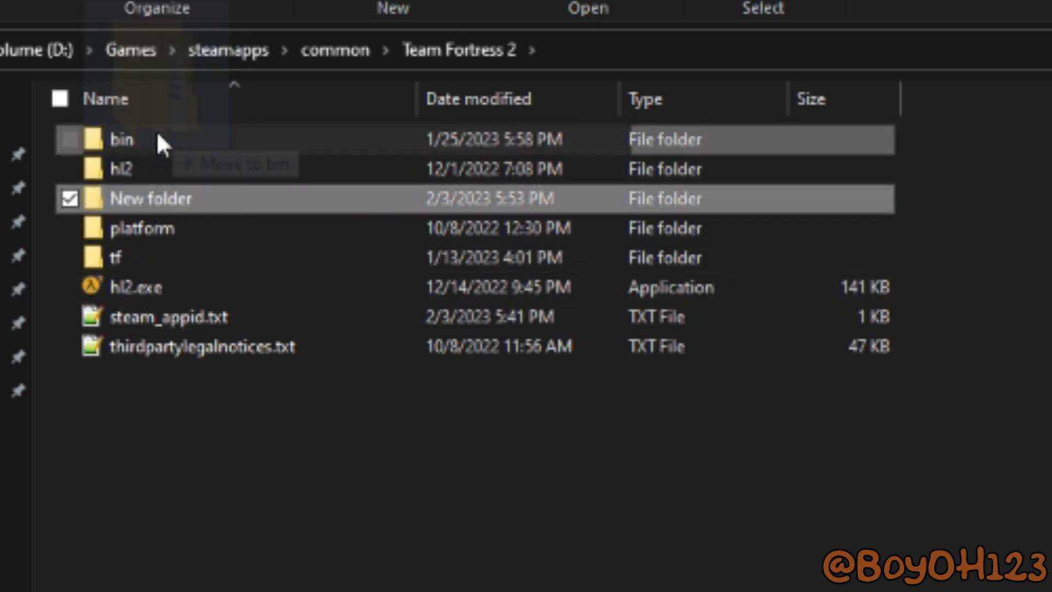
{"action": "double_click", "coordinate": [155, 139]}
{"action": "left_click_drag", "start_coordinate": [404, 568], "coordinate": [482, 489]}
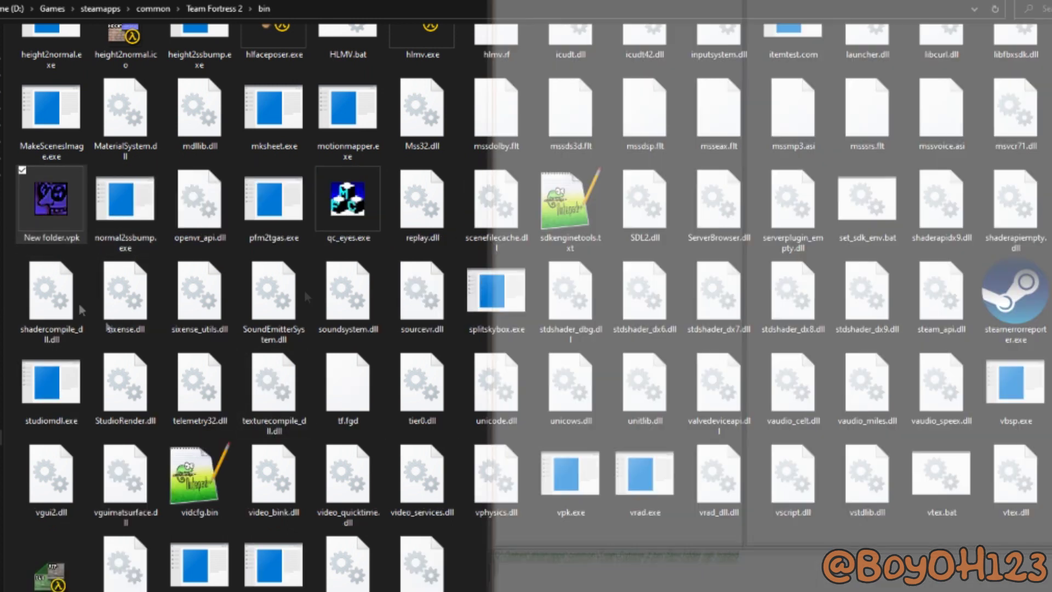
Archive New folder.vpk with WinRAR as New folder.zip using the Best compression method
{"action": "right_click", "coordinate": [54, 180]}
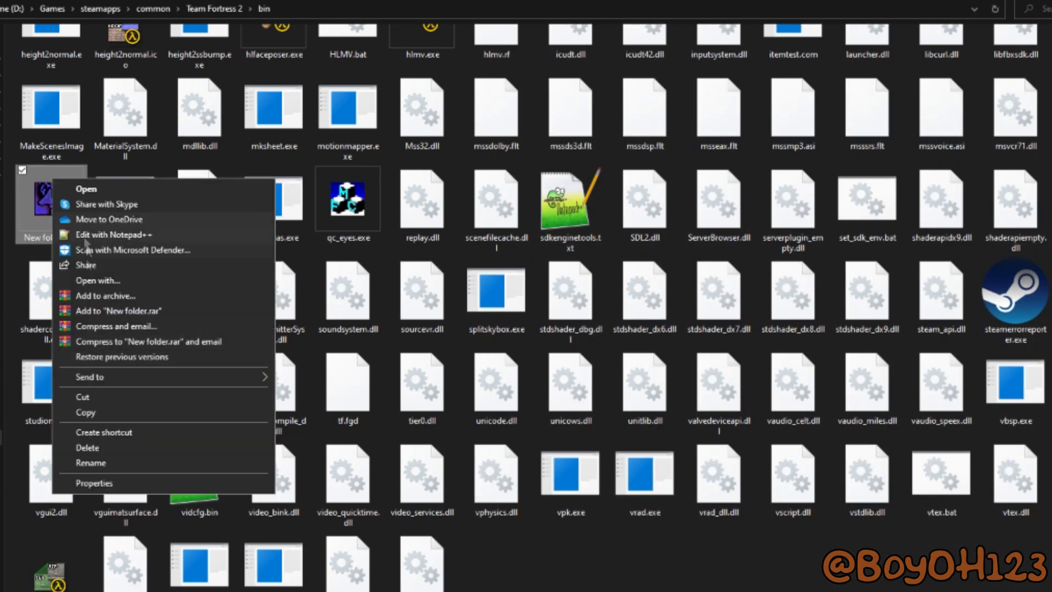
{"action": "left_click", "coordinate": [104, 295]}
{"action": "left_click", "coordinate": [402, 301]}
{"action": "left_click", "coordinate": [383, 366]}
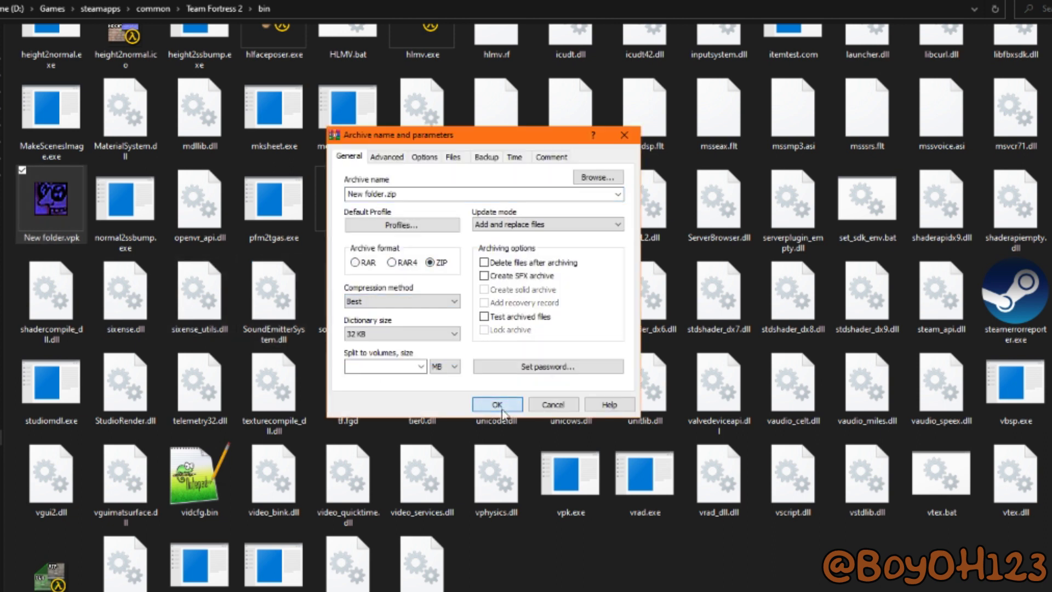
{"action": "left_click", "coordinate": [497, 404]}
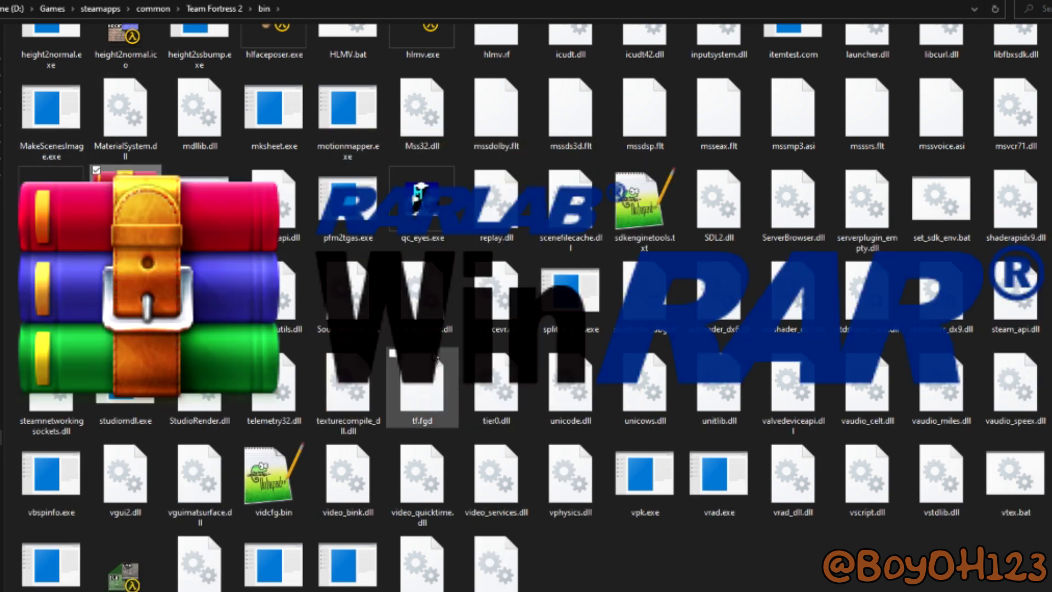